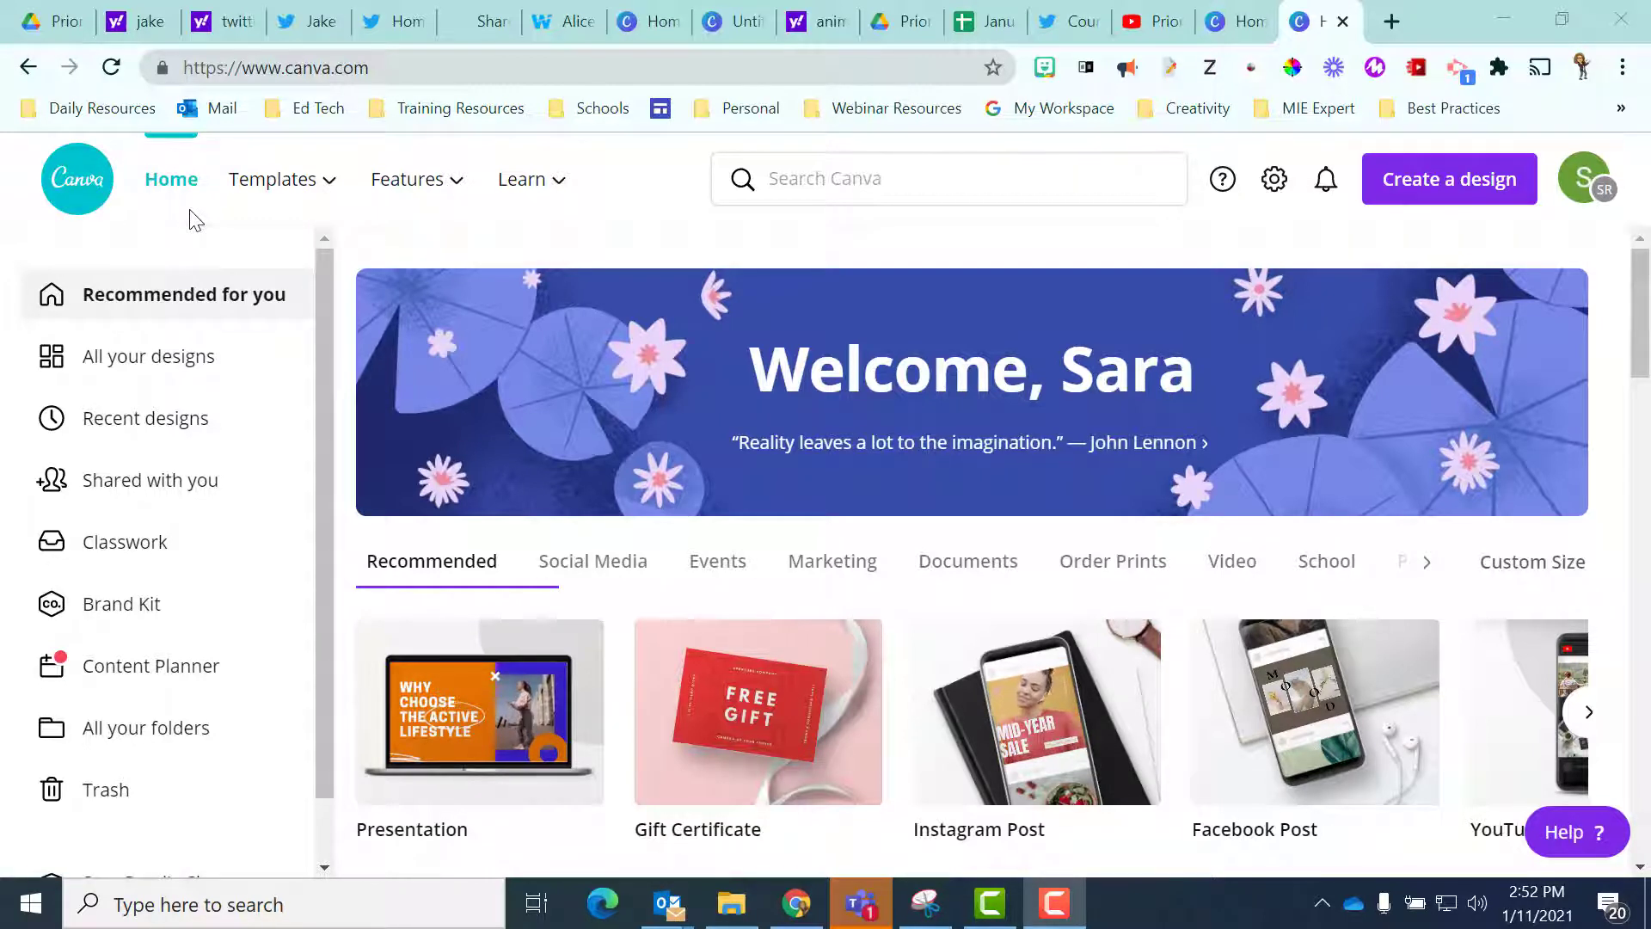
# Step: Open the canva.com/education page to view Canva for Education, and return to the Canva home page
pyautogui.click(399, 69)
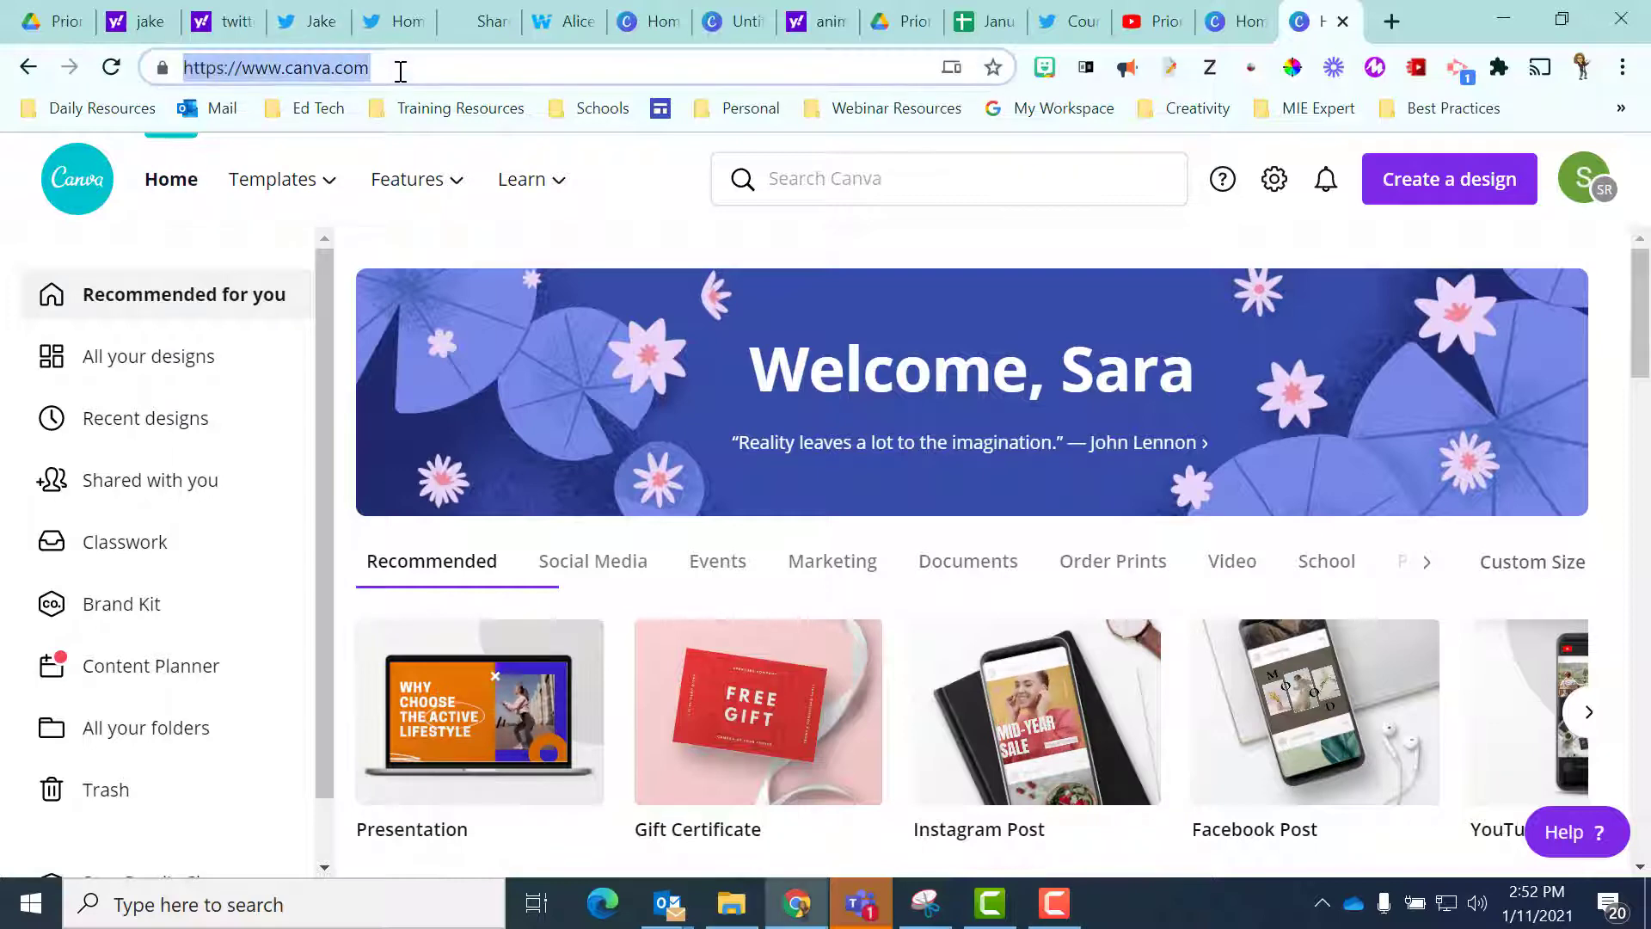
pyautogui.write('canva')
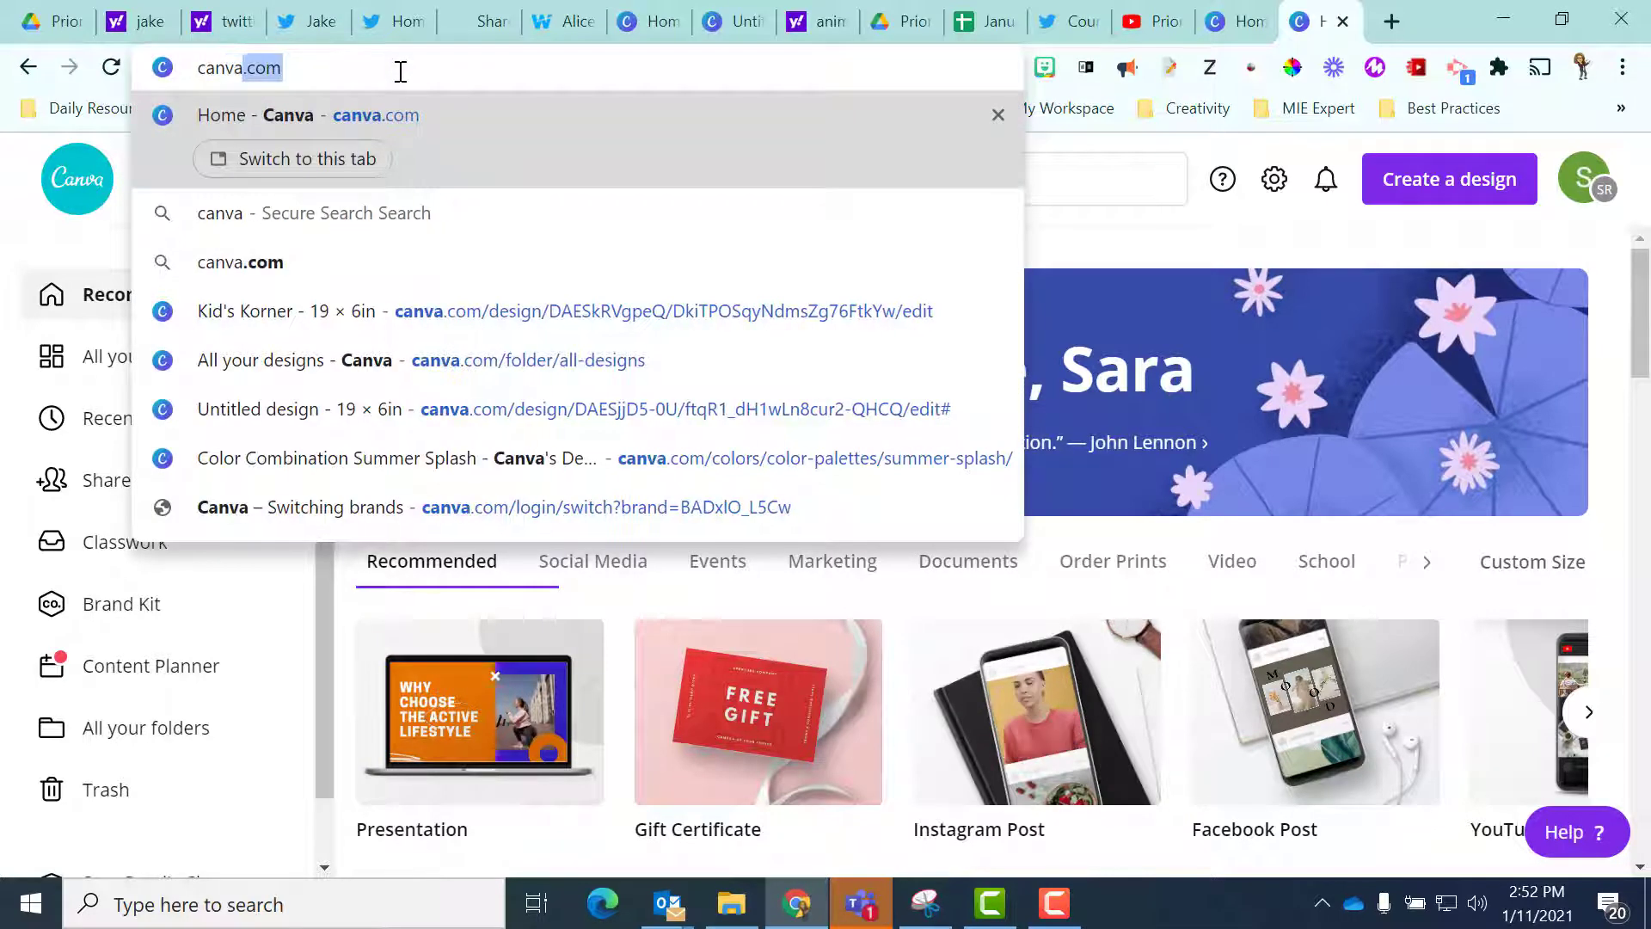
pyautogui.write('.com/education/')
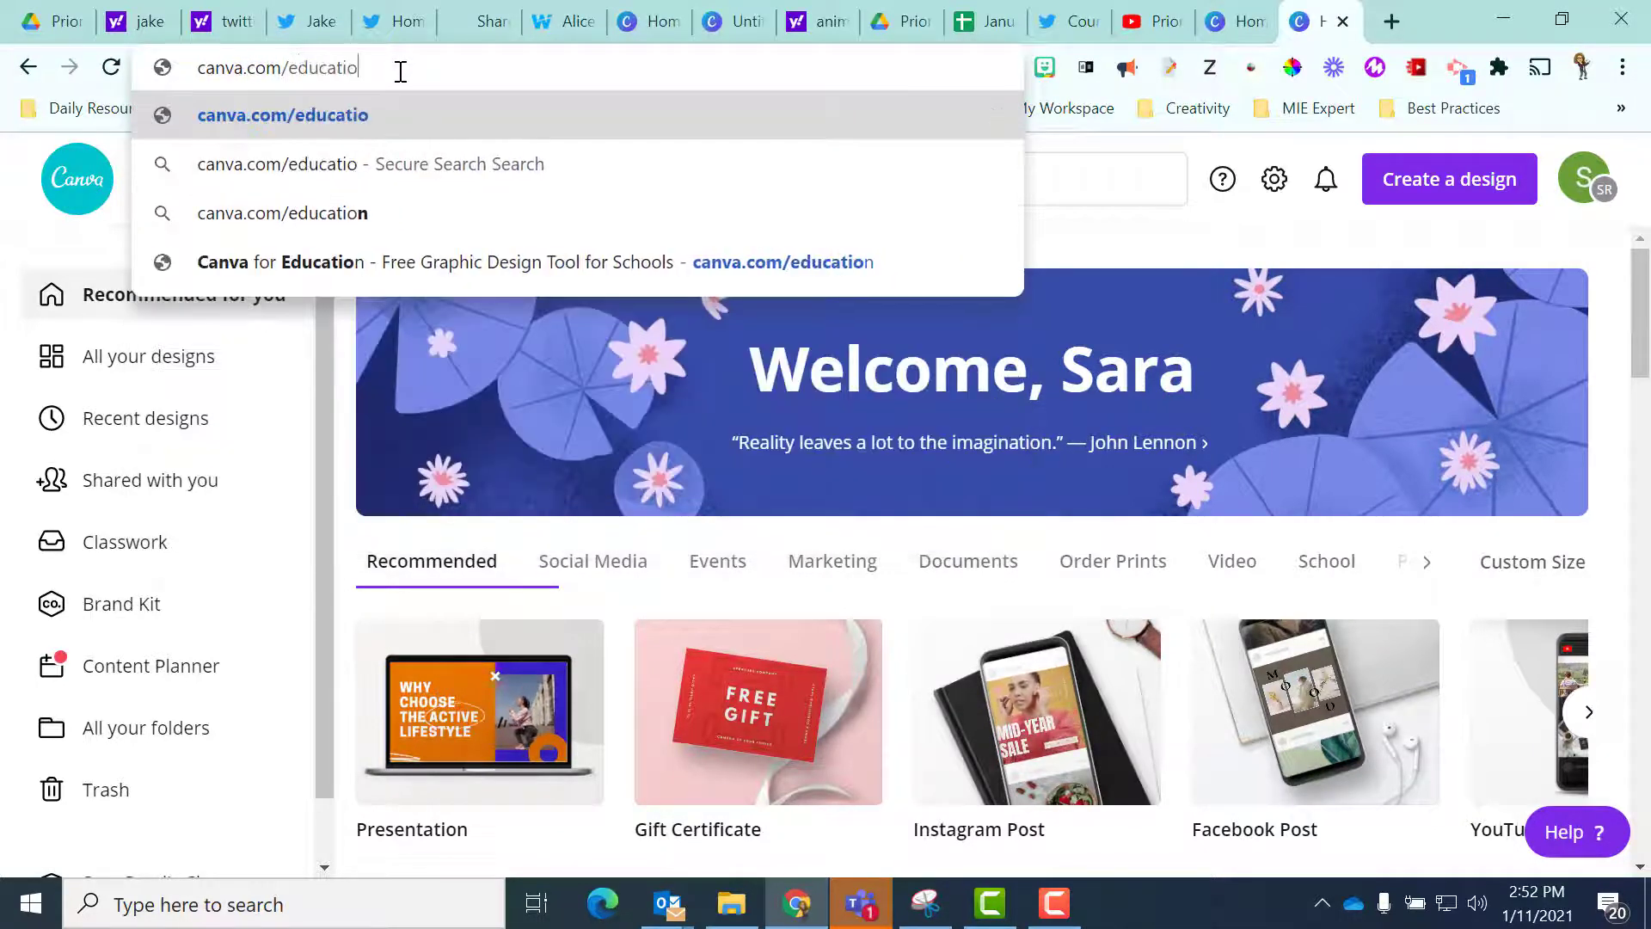
pyautogui.press('Return')
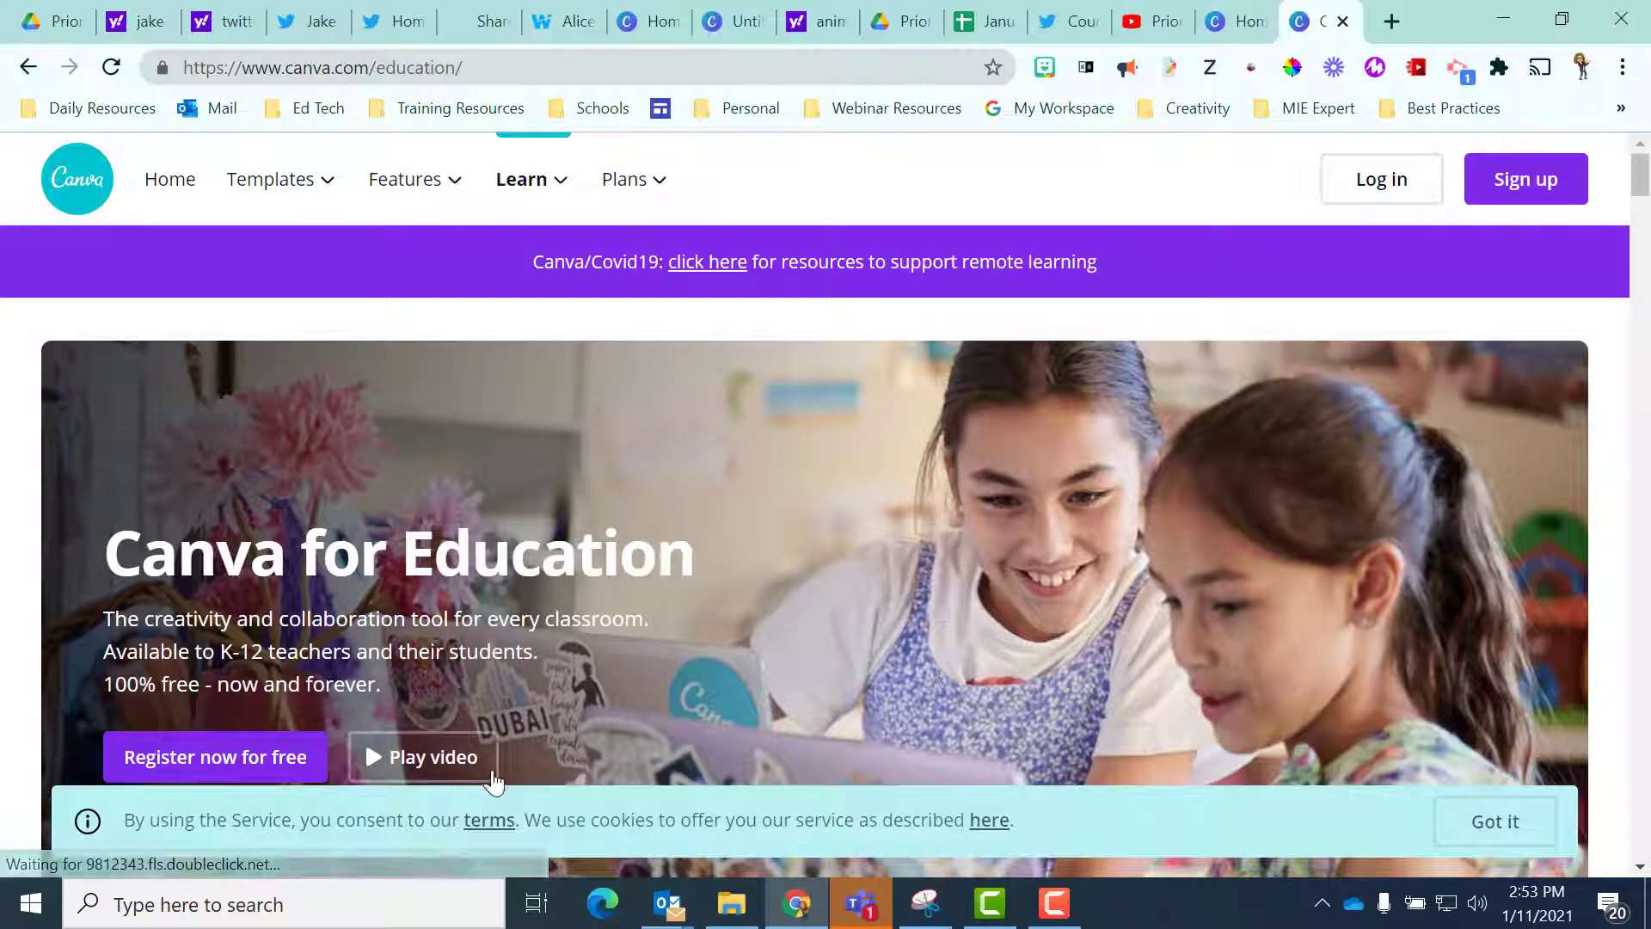
pyautogui.click(25, 74)
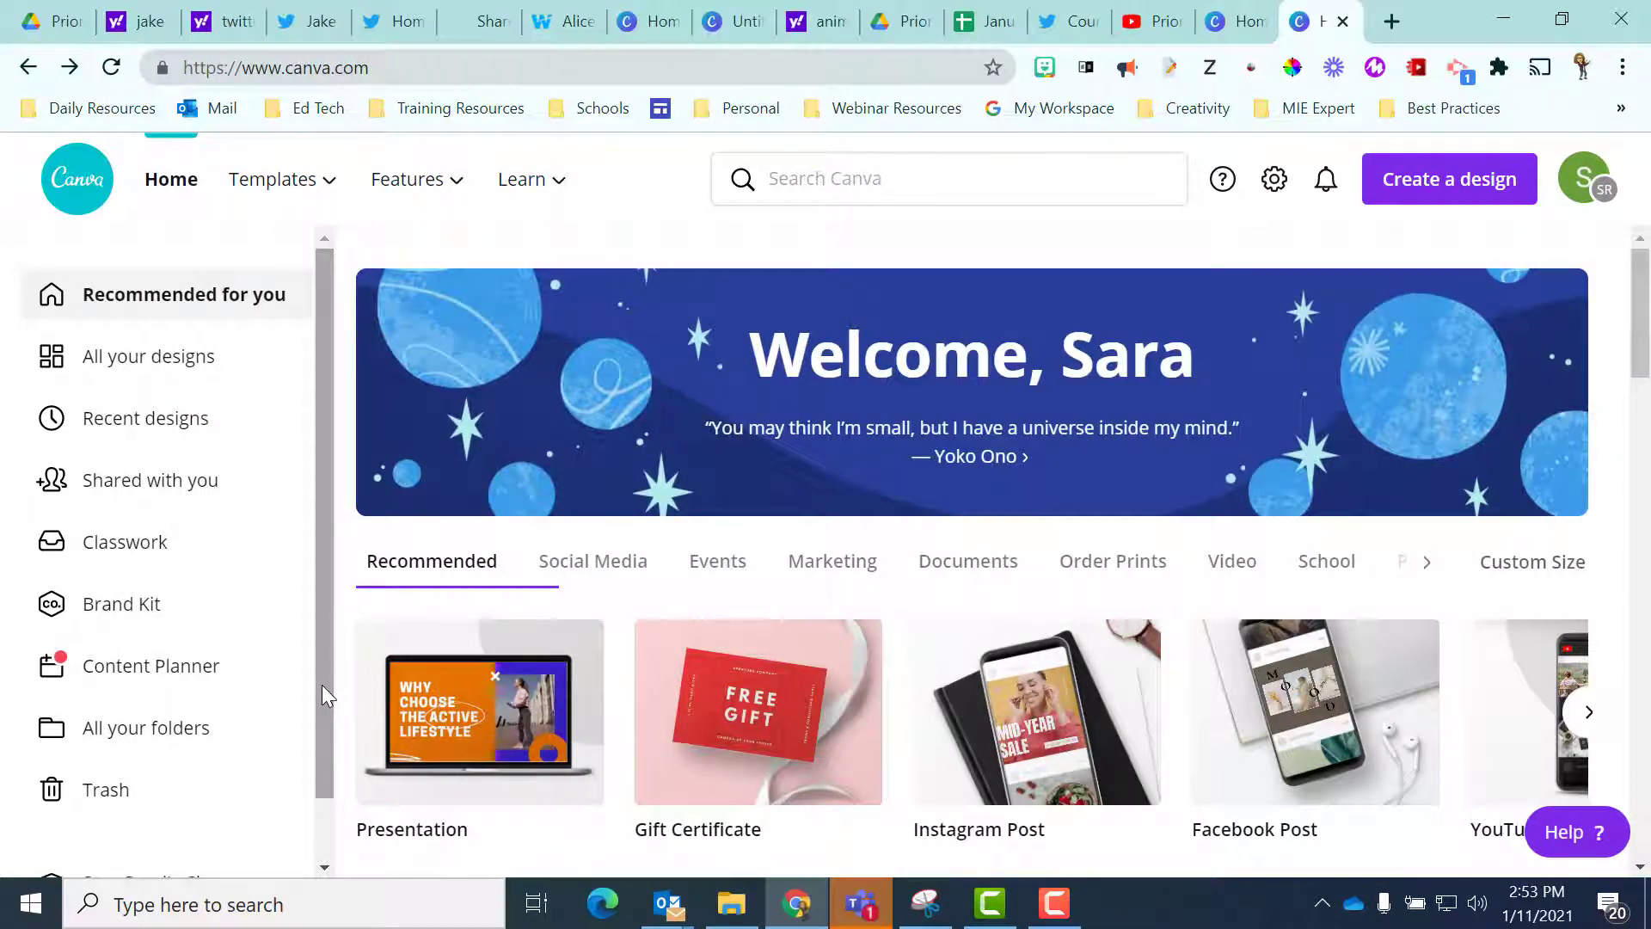
# Step: Create a Presentation design and apply the "8th Grade Math" title page from the Yellow and Black Math School Presentation template
pyautogui.click(1469, 182)
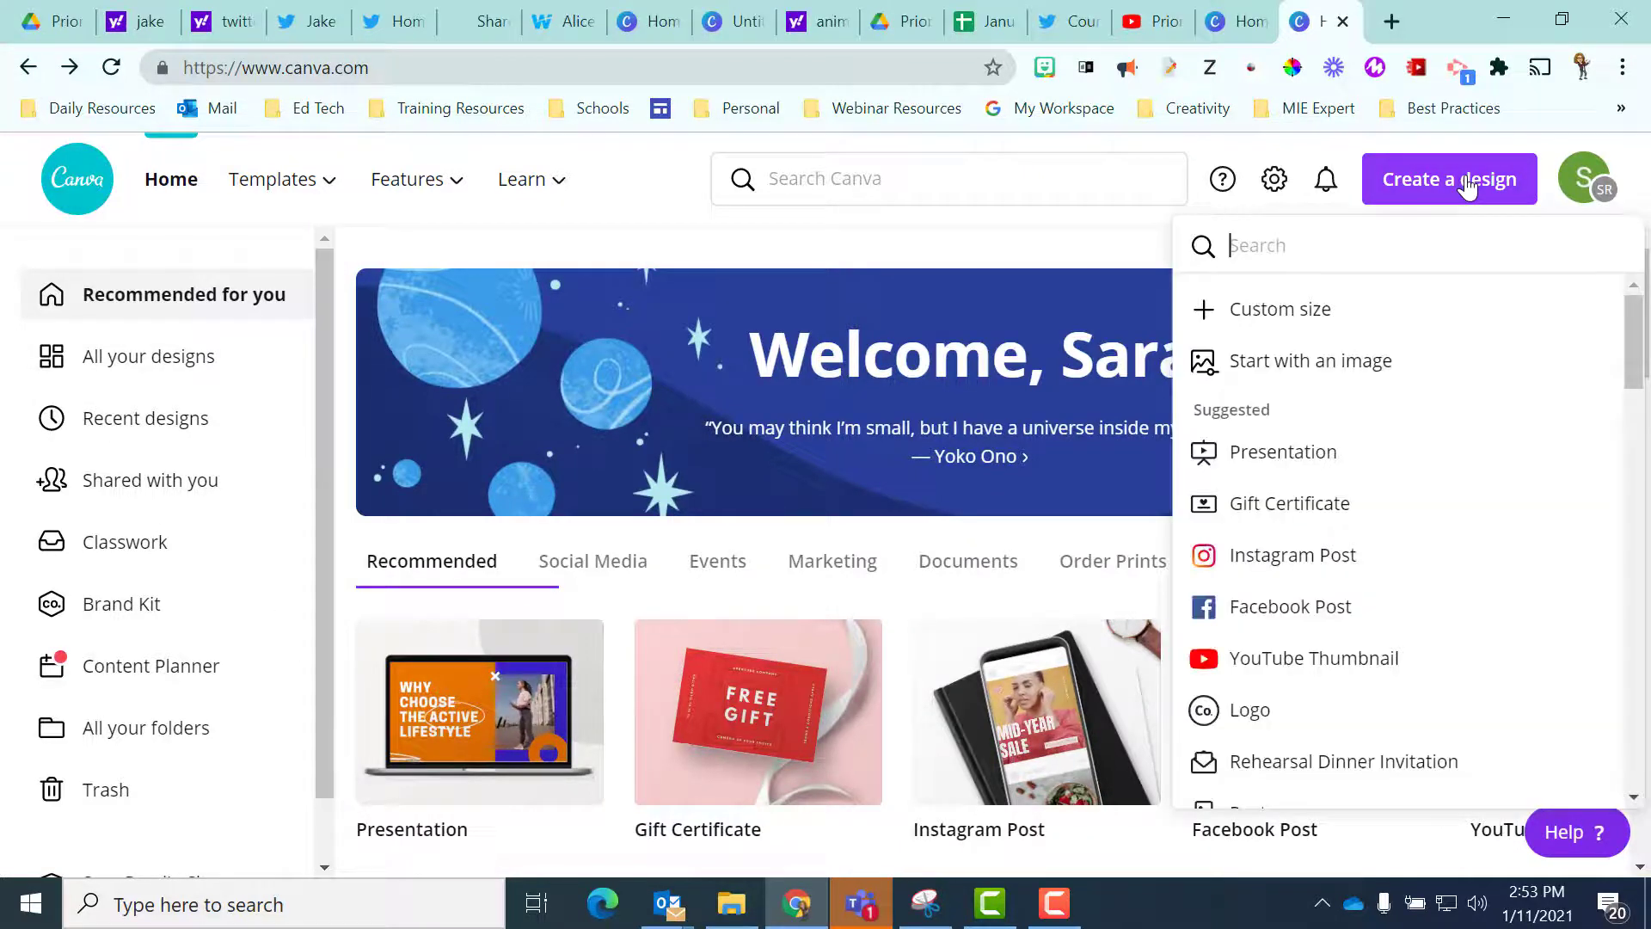
pyautogui.click(1320, 449)
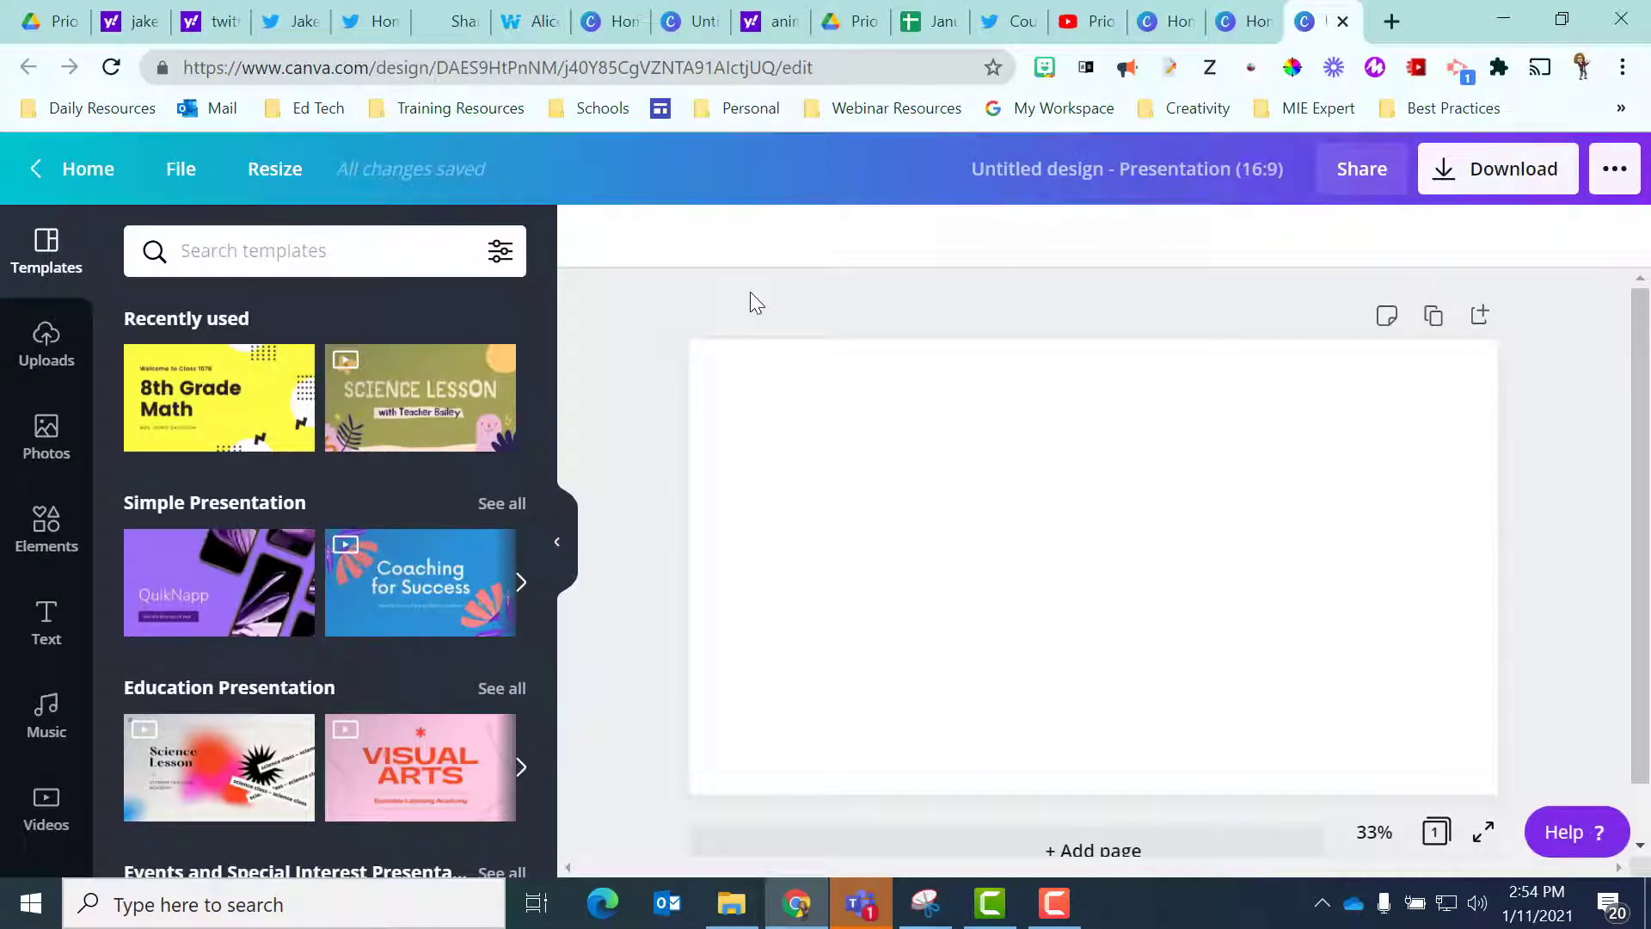
pyautogui.click(185, 398)
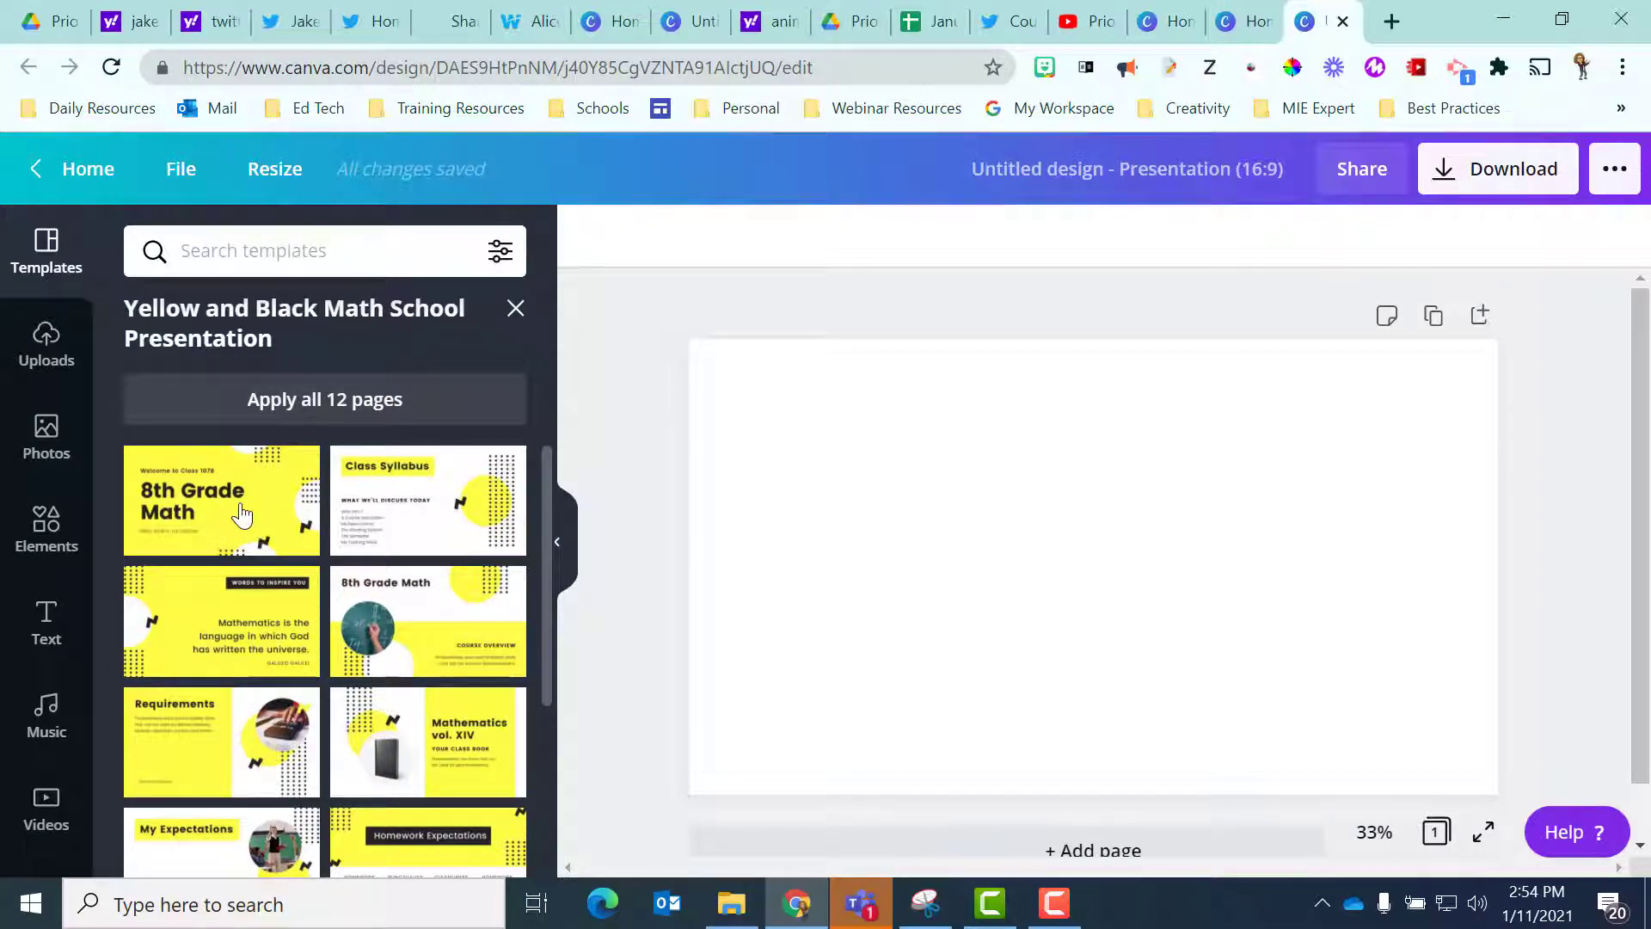
pyautogui.click(241, 516)
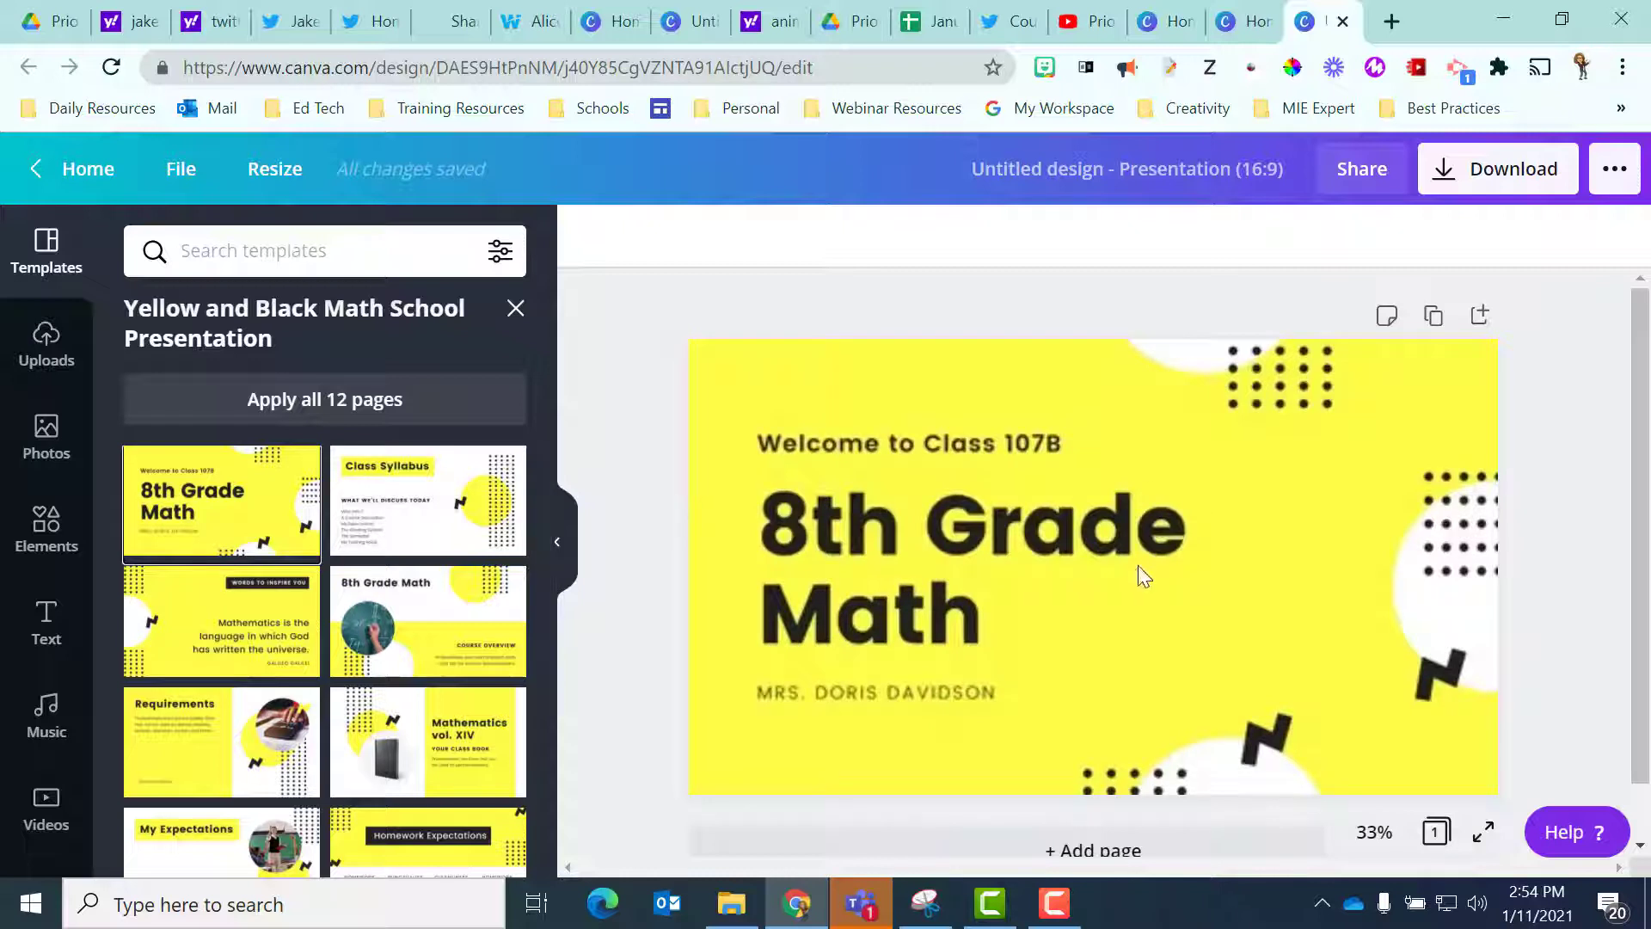
# Step: Delete the "Welcome to Class 107B" line and the "8th Grade Math" heading from the page
pyautogui.click(1204, 499)
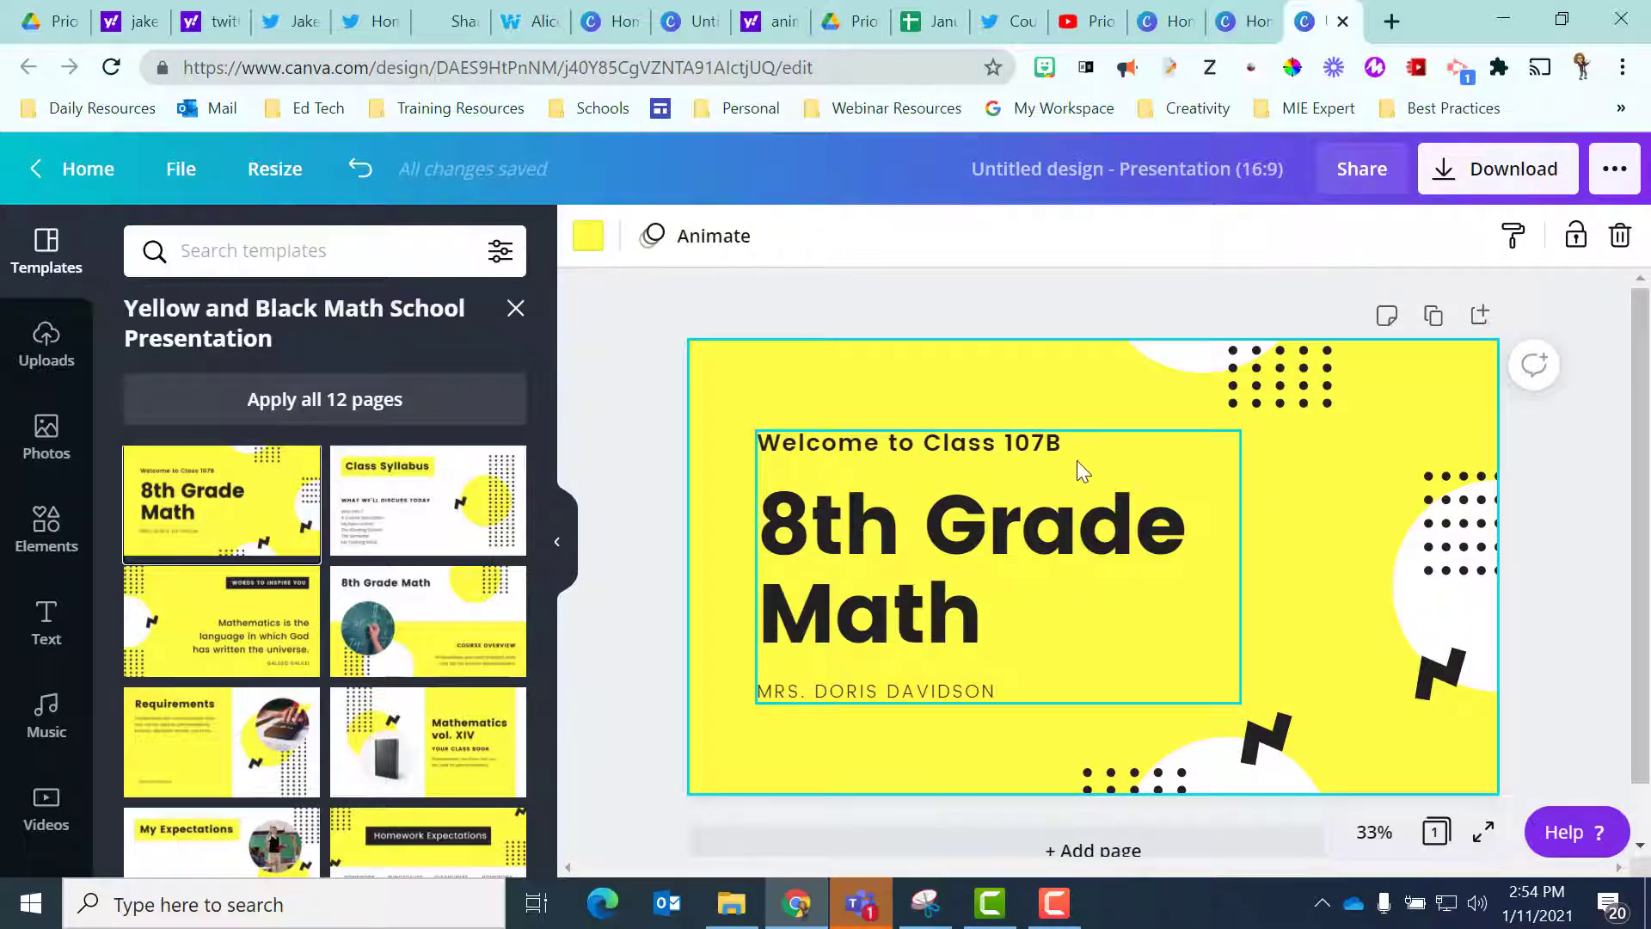
pyautogui.click(1056, 442)
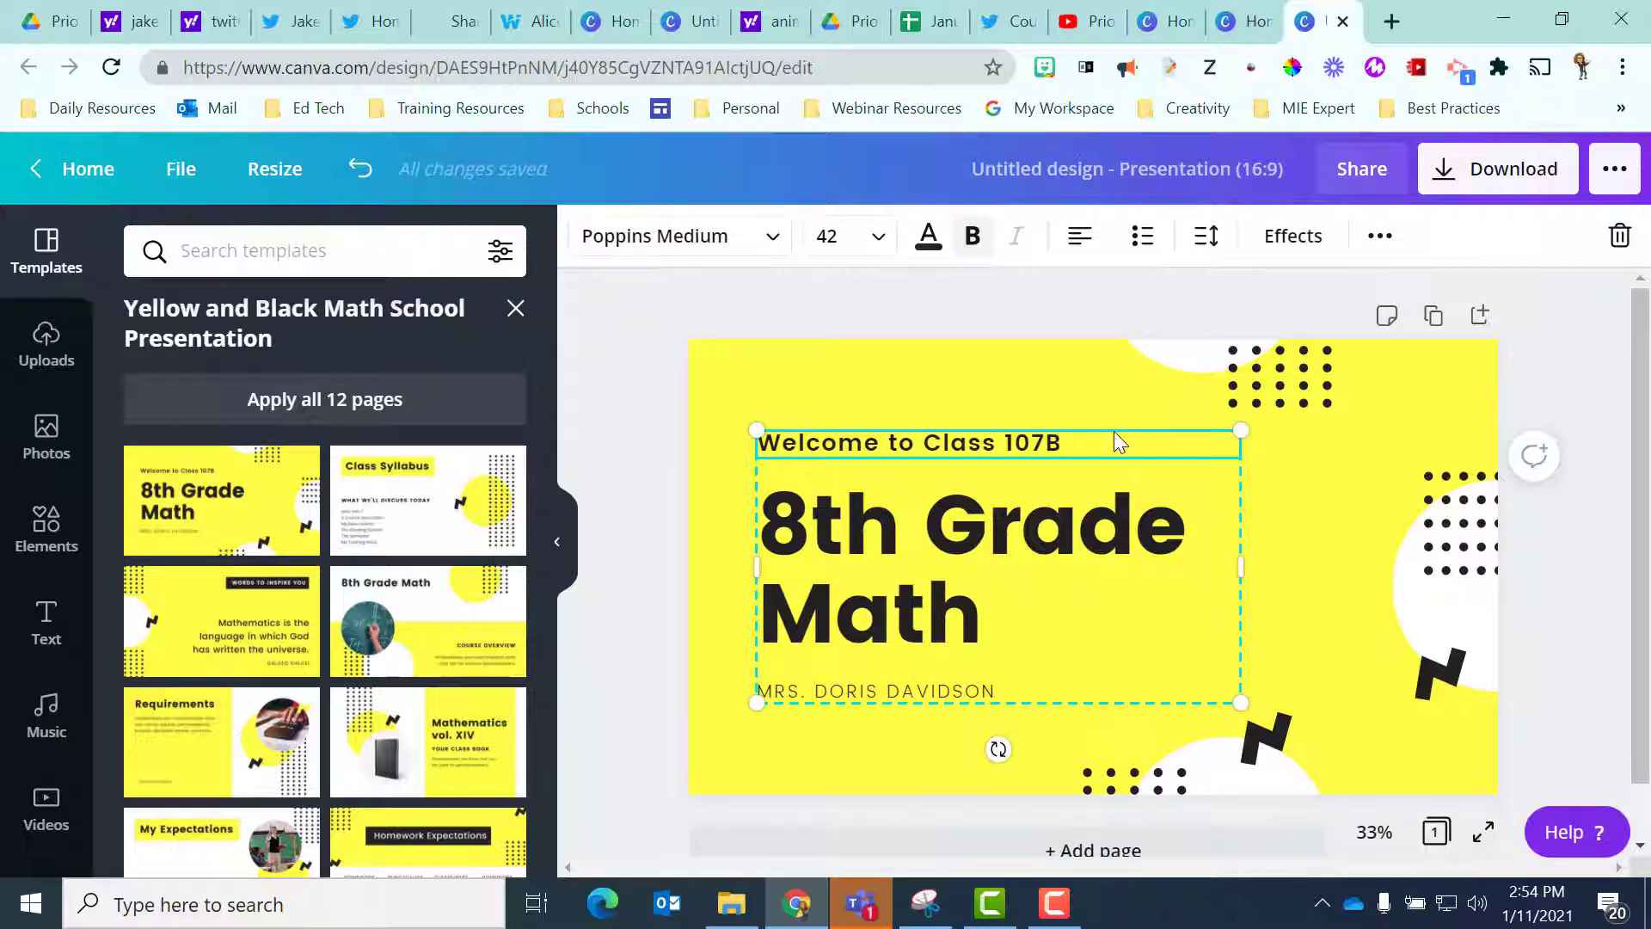
pyautogui.press('Delete')
pyautogui.click(1102, 488)
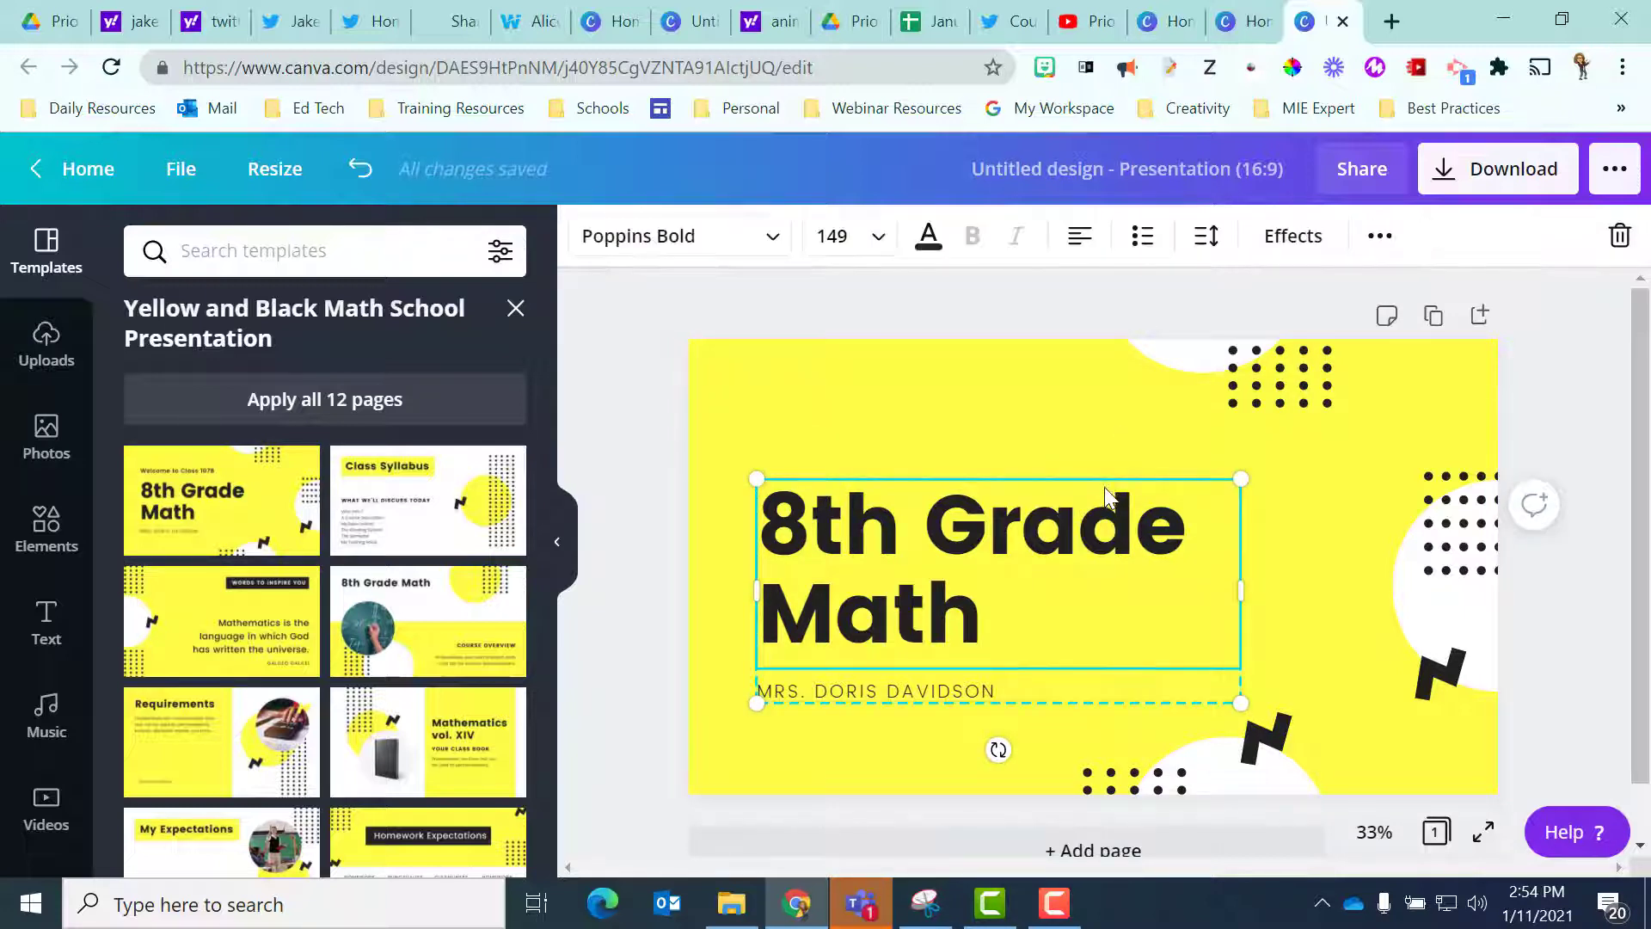
pyautogui.press('Delete')
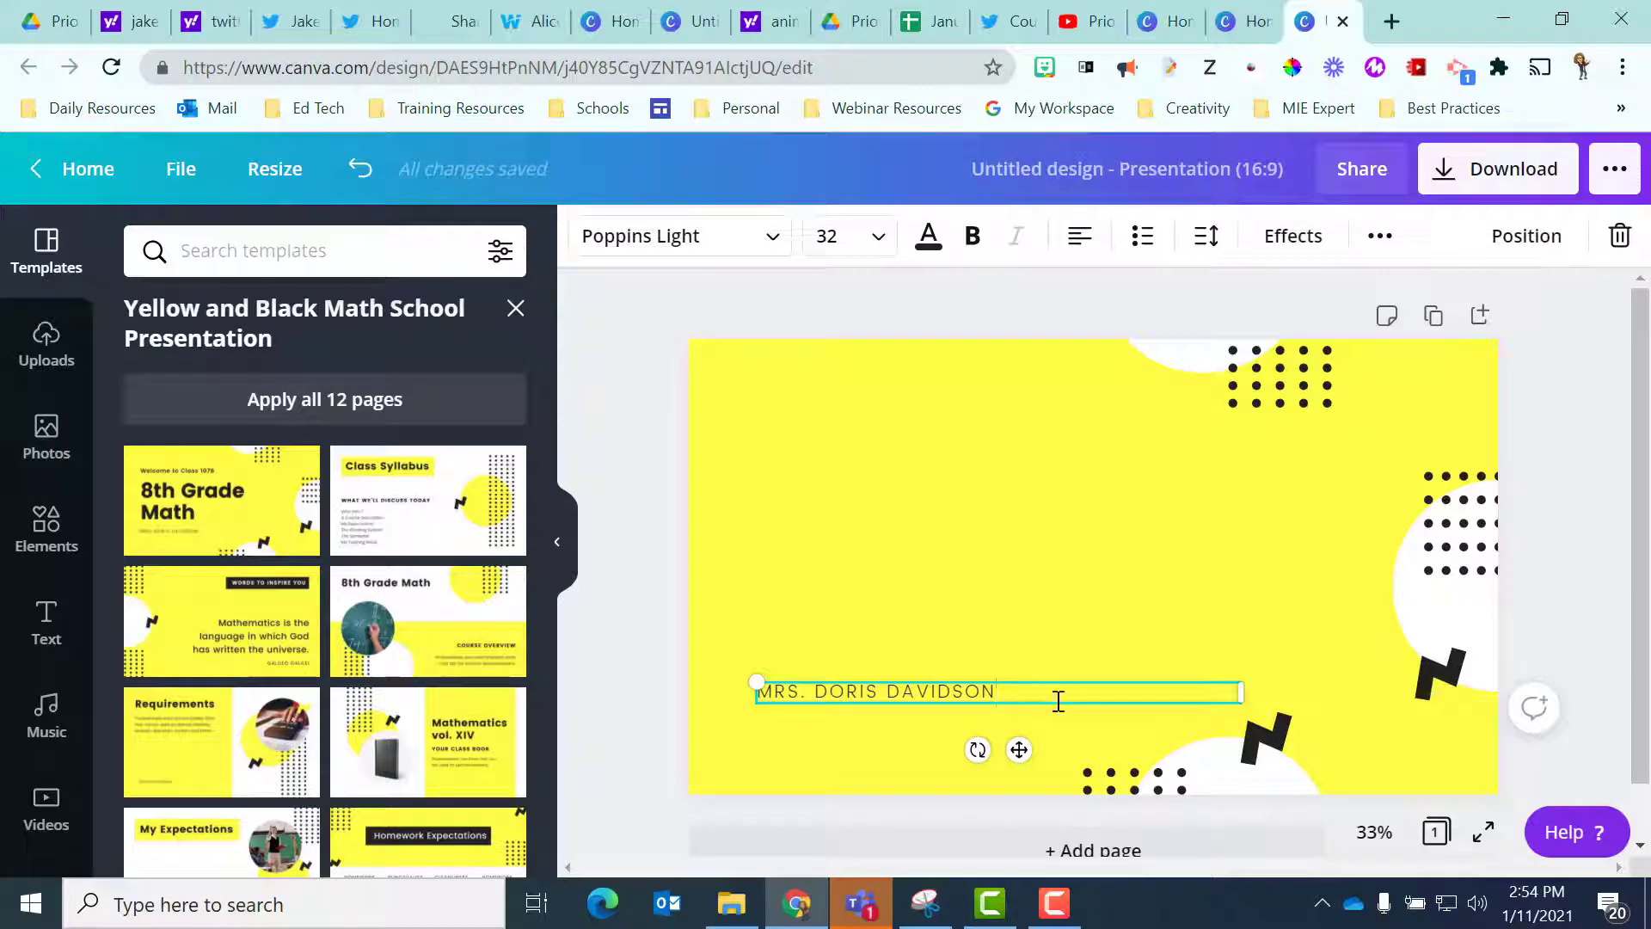
# Step: Delete the teacher's name text from the page, keeping the yellow background and shapes
pyautogui.hotkey('shift', 'Left')
pyautogui.hotkey('shift', 'Left')
pyautogui.hotkey('shift', 'Left')
pyautogui.hotkey('shift', 'Left')
pyautogui.hotkey('shift', 'Left')
pyautogui.hotkey('shift', 'Left')
pyautogui.hotkey('shift', 'Left')
pyautogui.hotkey('shift', 'Left')
pyautogui.hotkey('shift', 'Left')
pyautogui.hotkey('shift', 'Left')
pyautogui.press('BackSpace')
pyautogui.click(944, 678)
pyautogui.press('Delete')
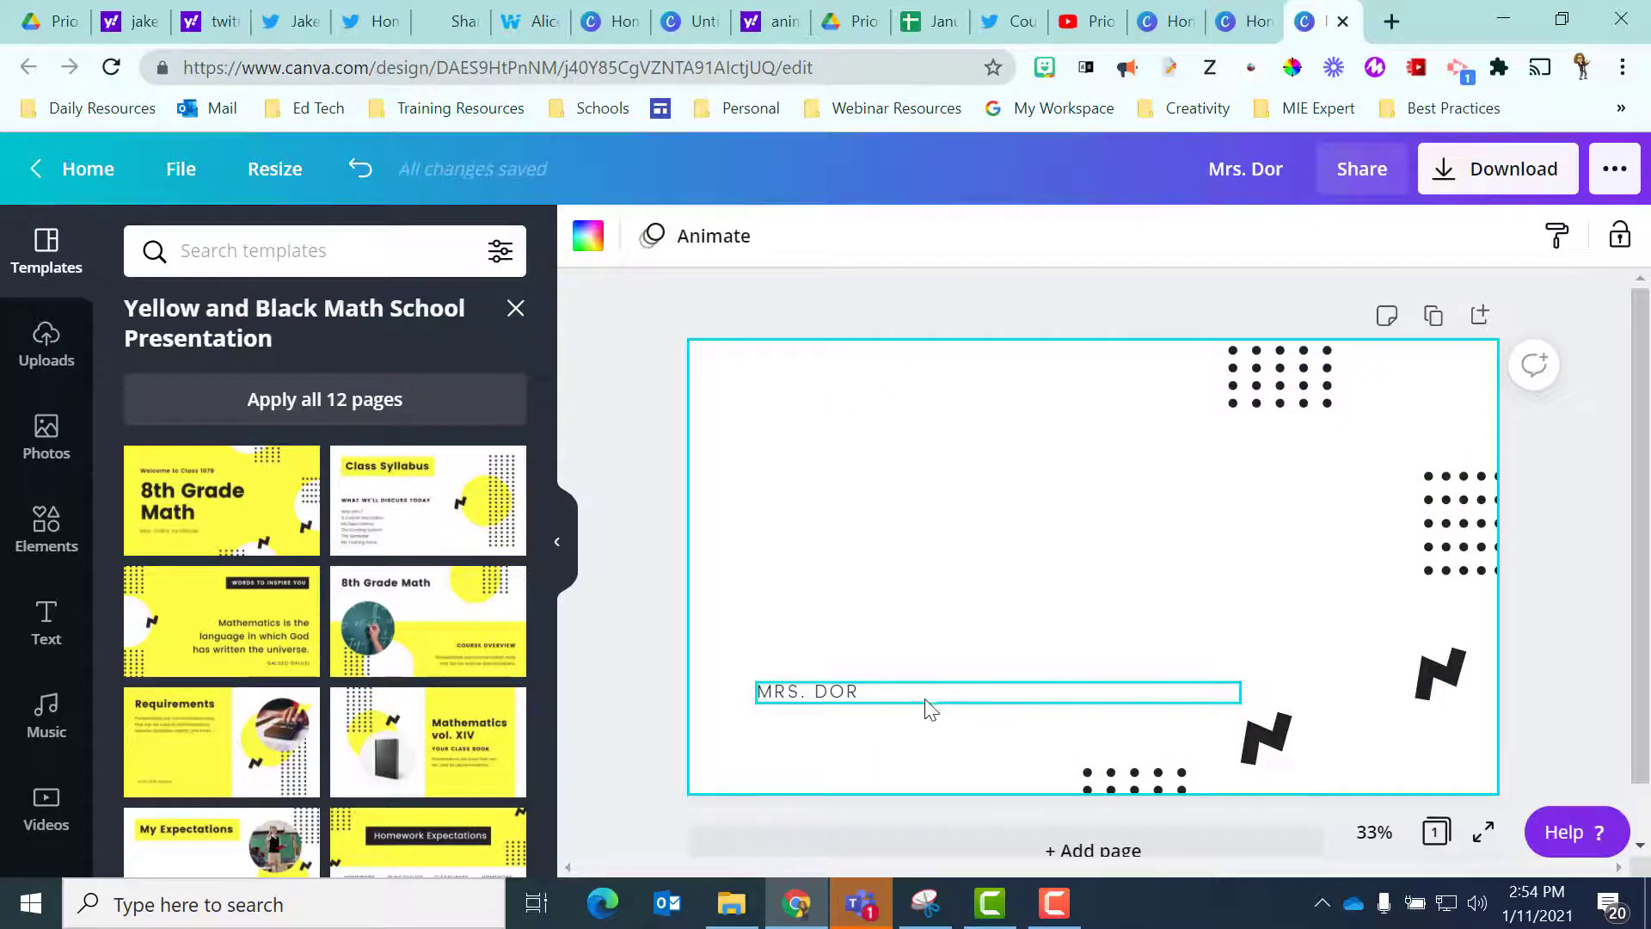
pyautogui.hotkey('ctrl', 'z')
pyautogui.click(894, 698)
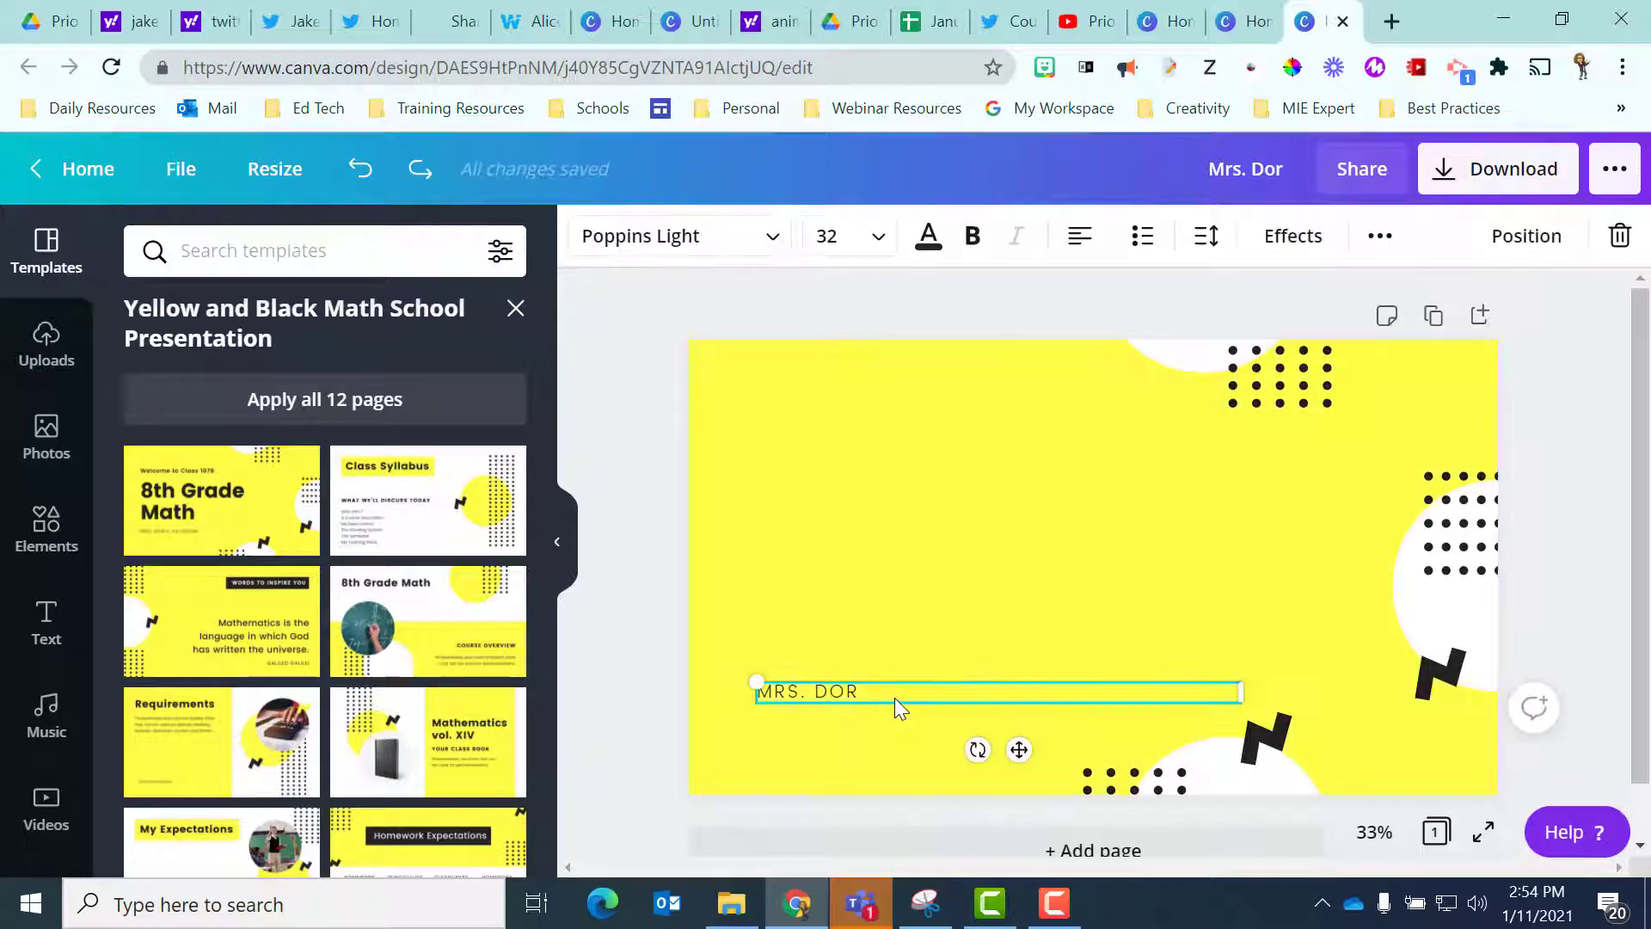
pyautogui.press('Delete')
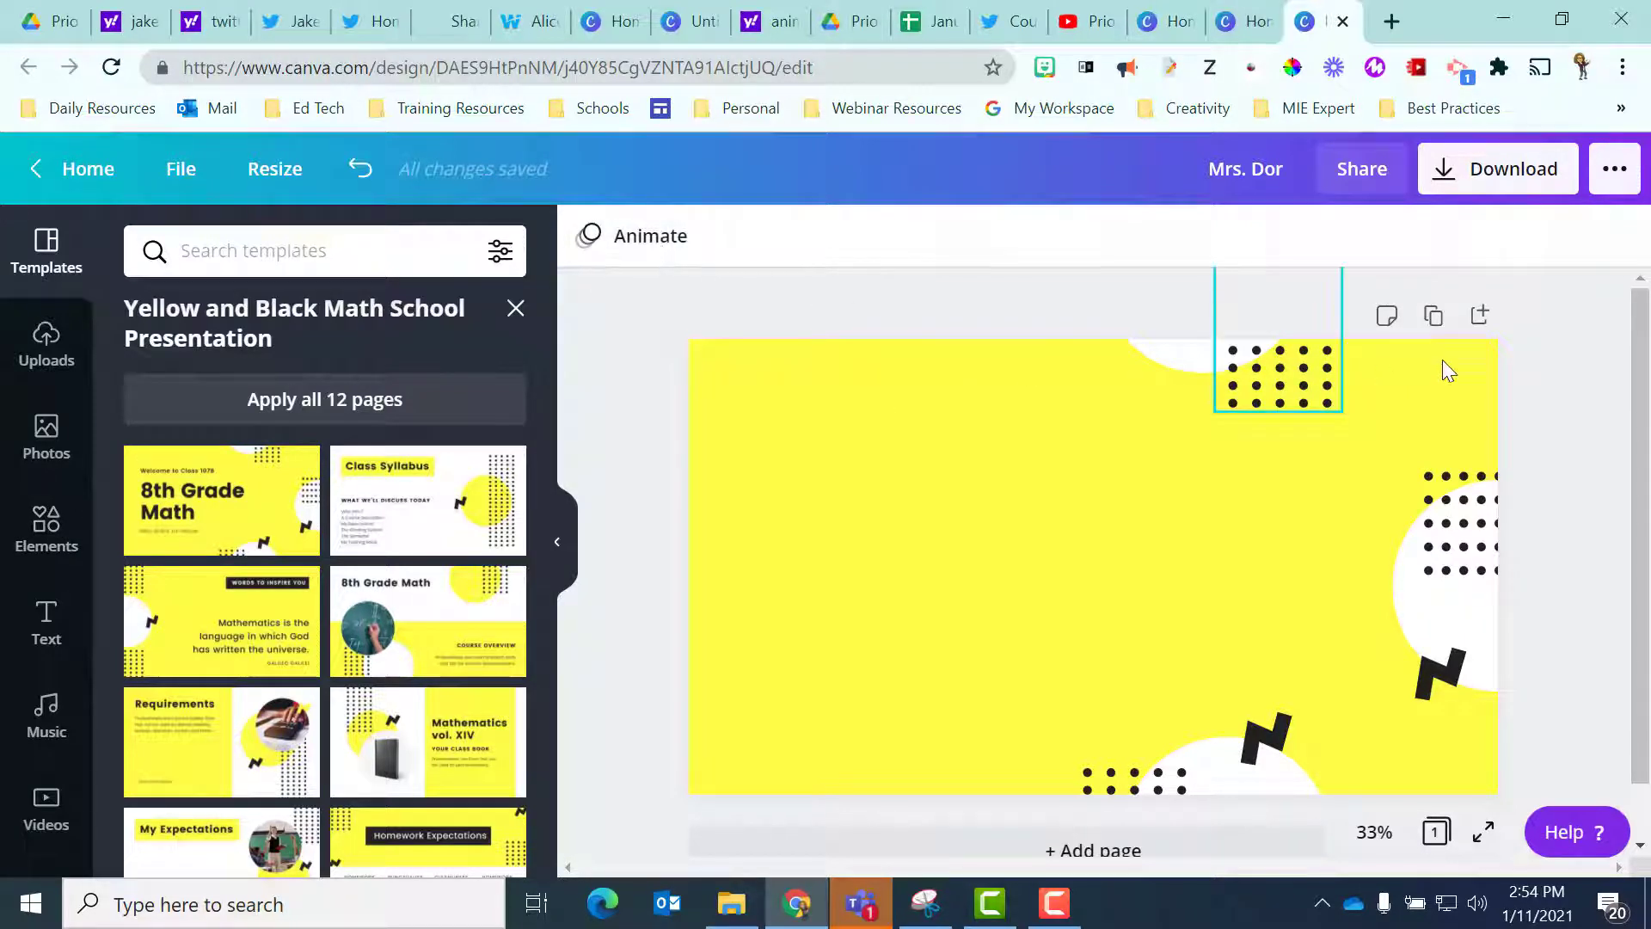
# Step: Preview the Breathe and Rise page animations and set the page animation back to None
pyautogui.click(651, 237)
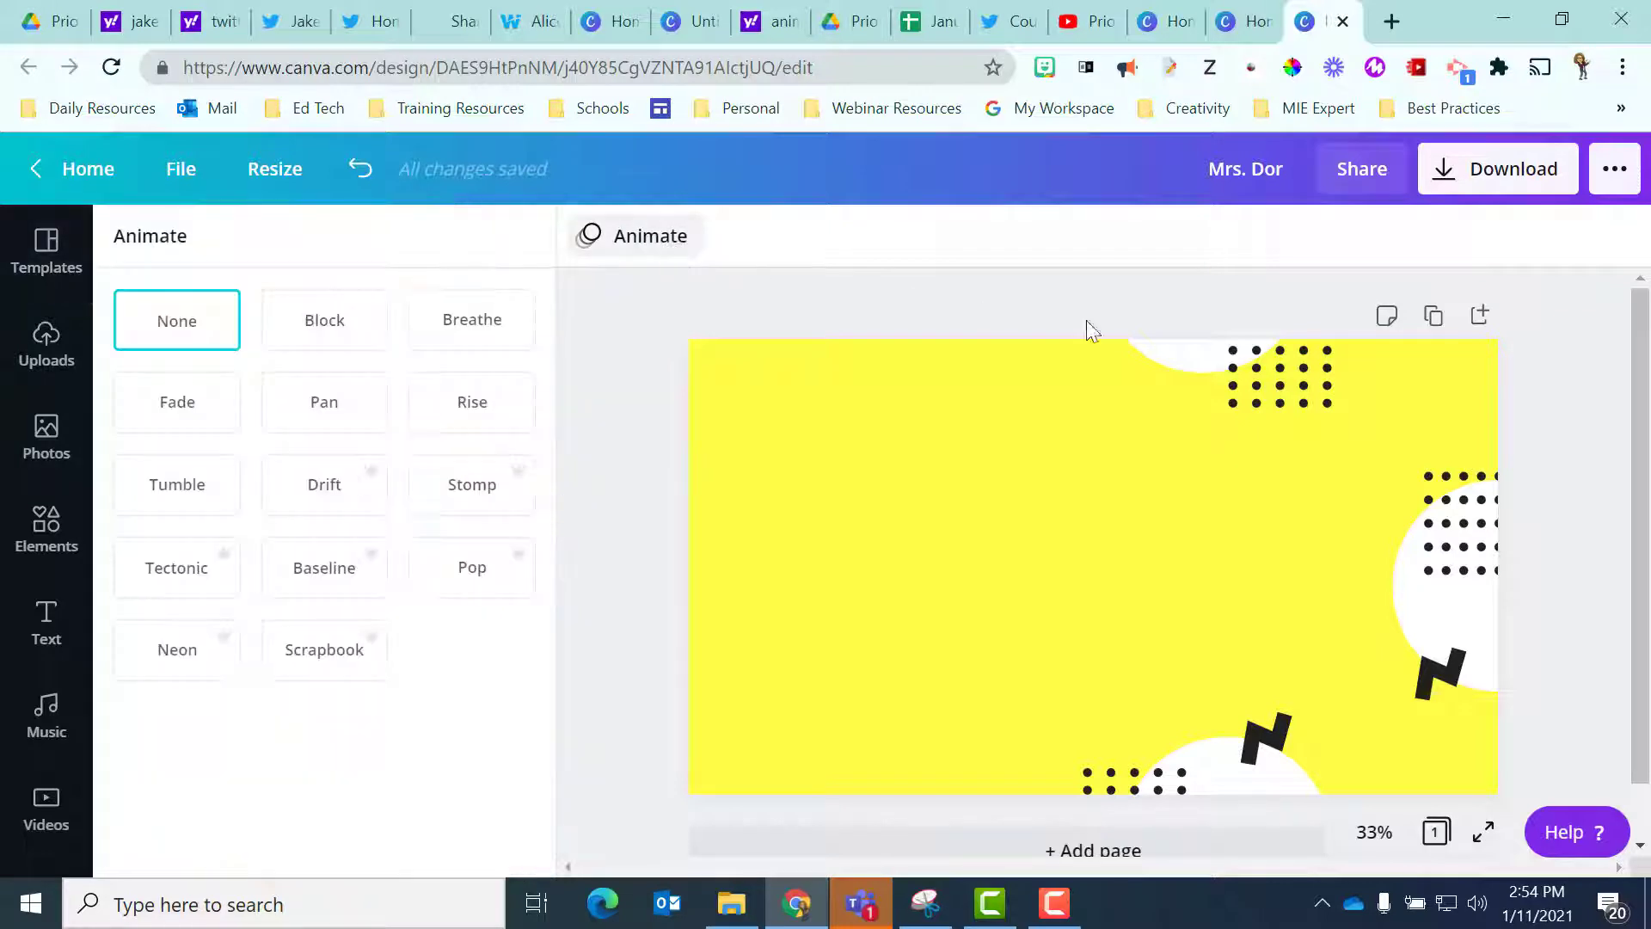
pyautogui.click(446, 323)
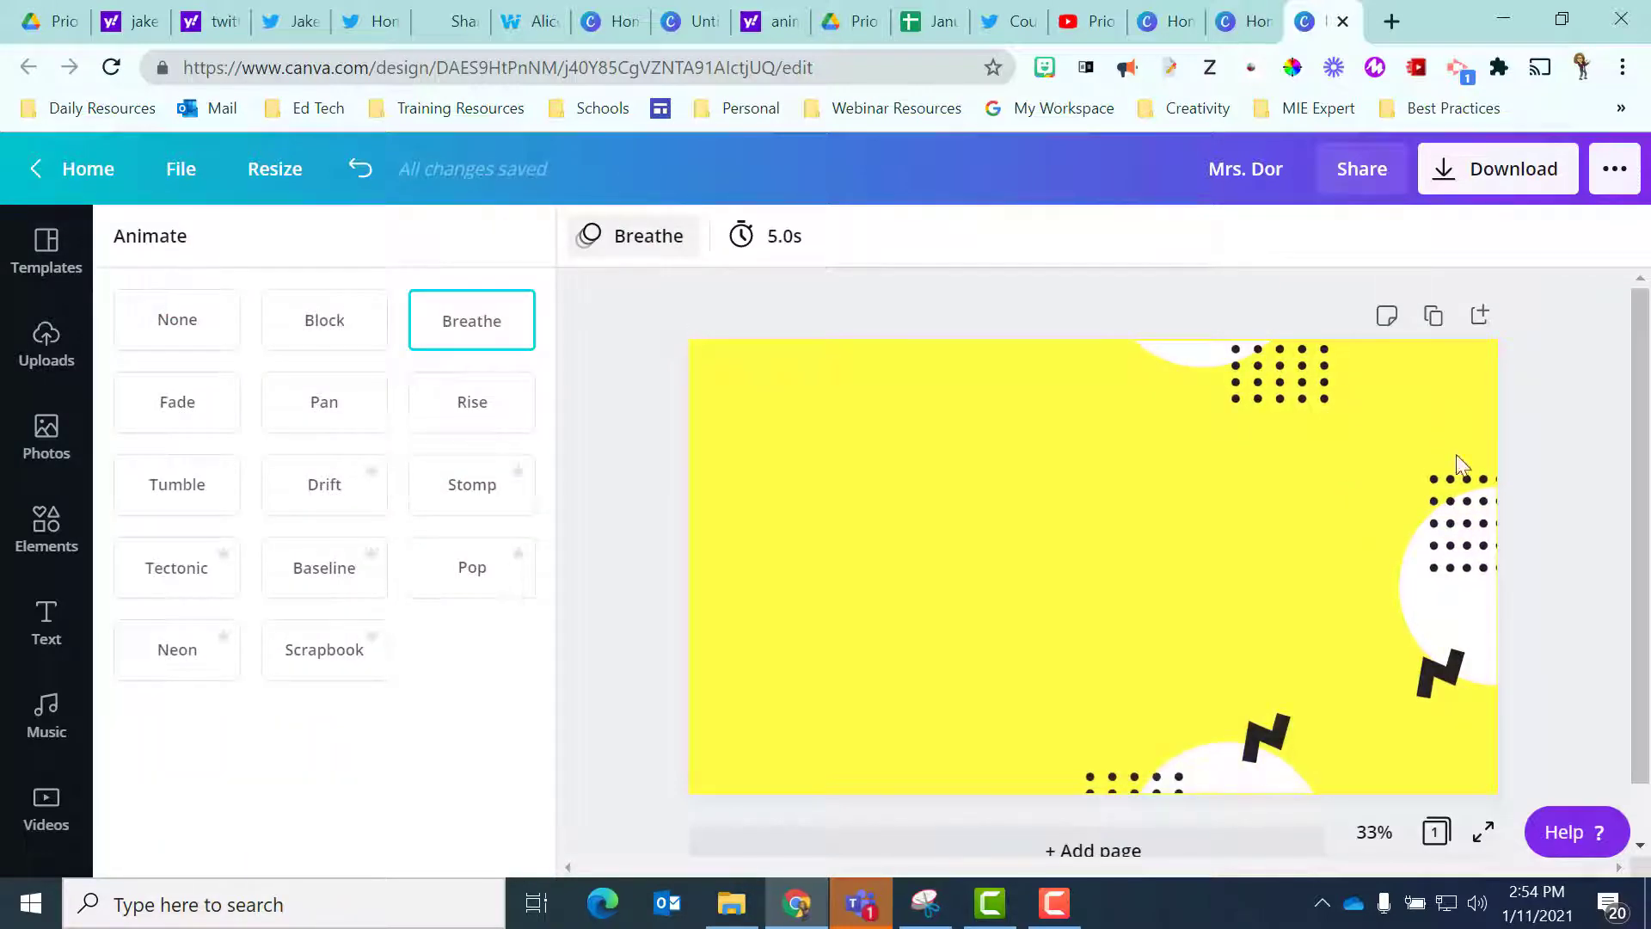
pyautogui.click(477, 422)
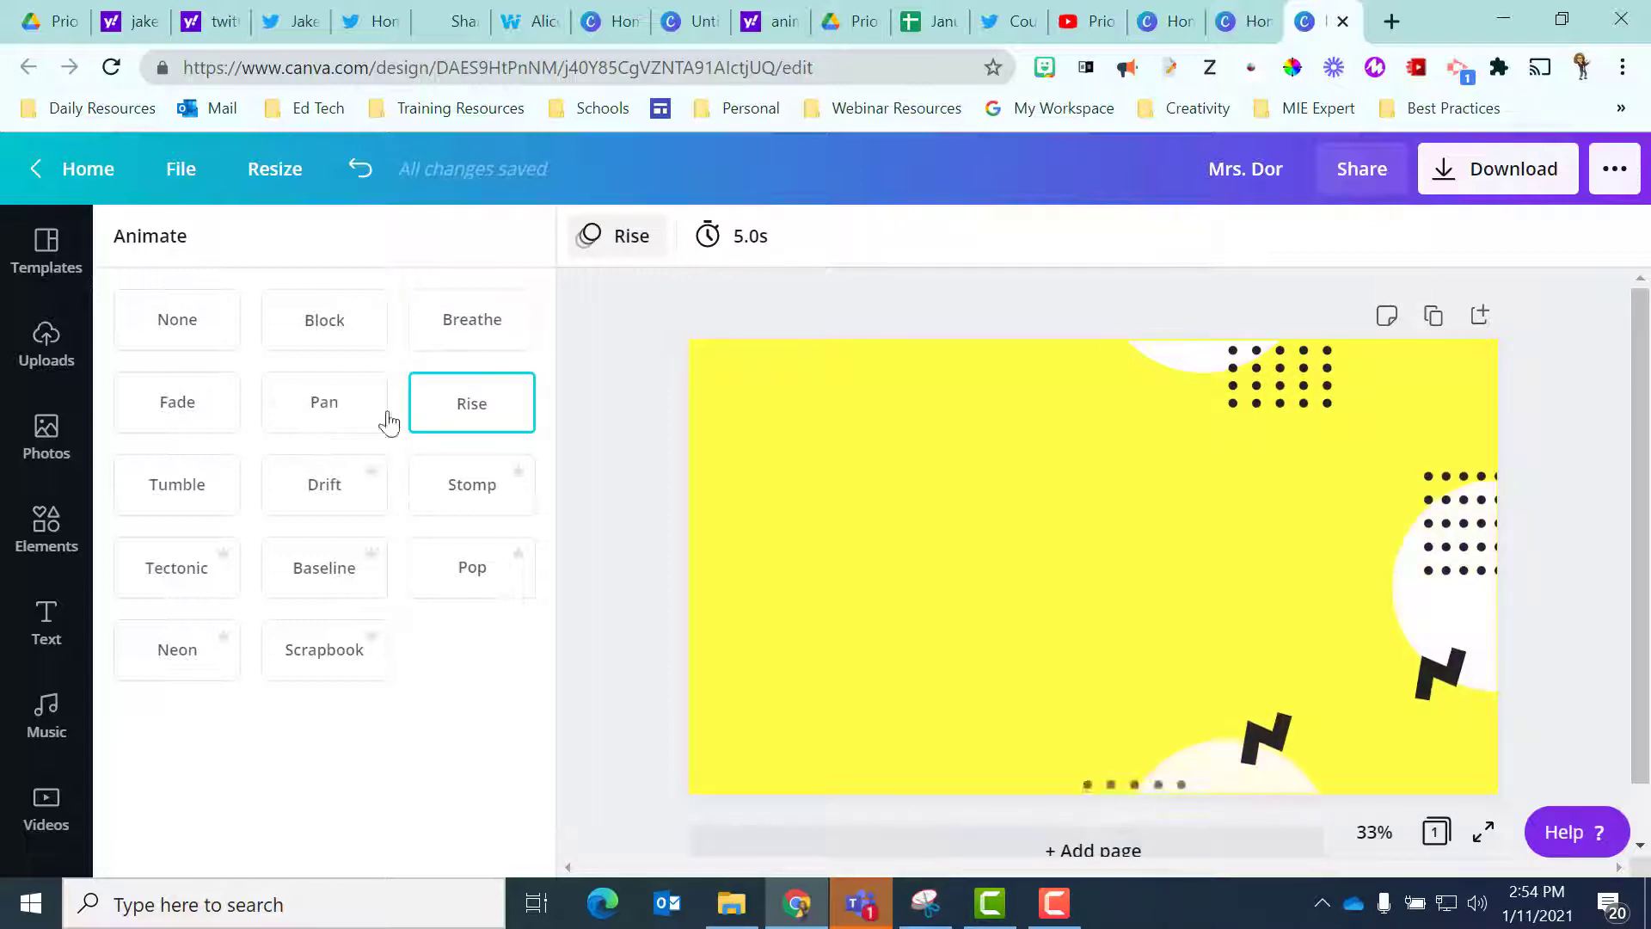
pyautogui.click(207, 344)
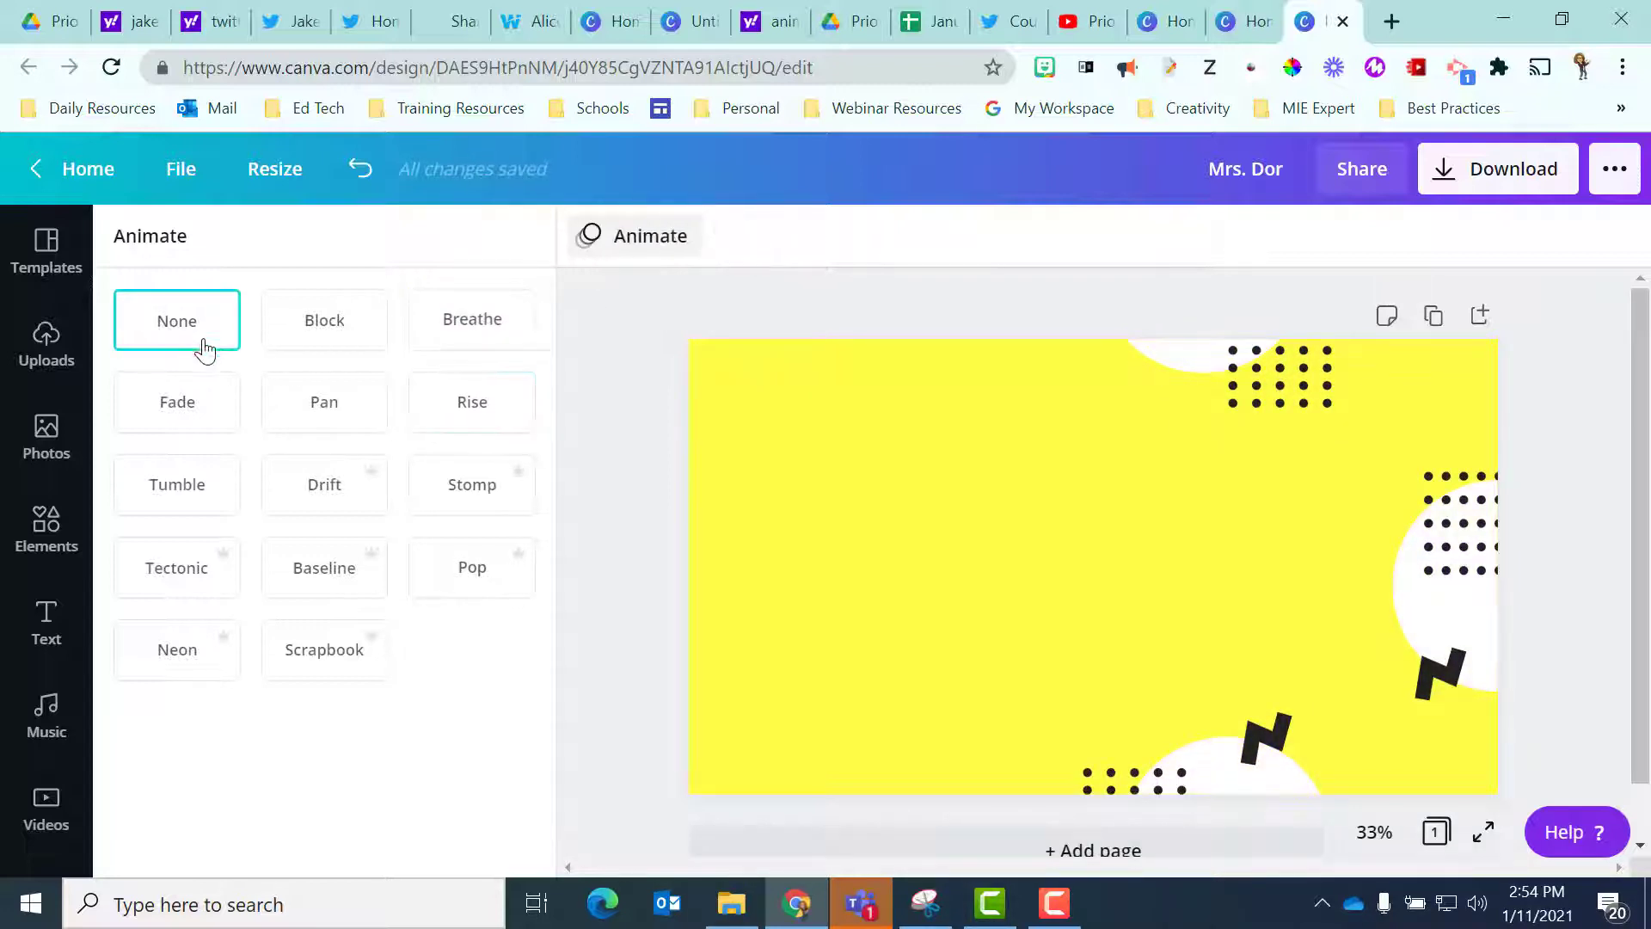
pyautogui.click(623, 313)
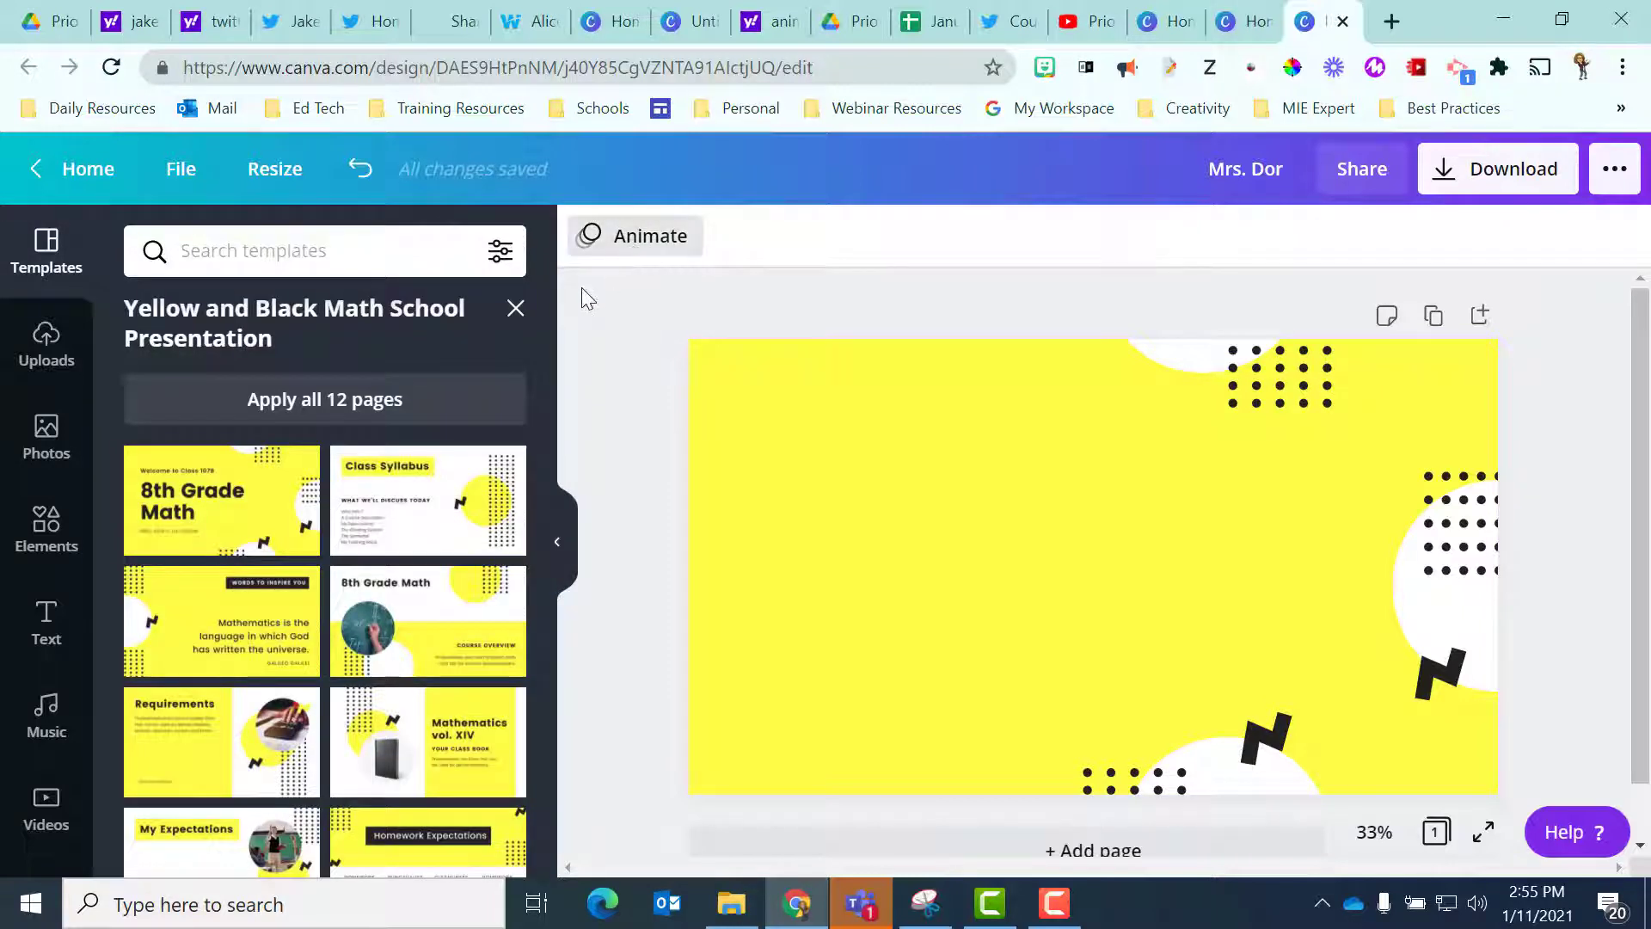
# Step: Search the elements for "bumble bee animate" and look through the bee graphics
pyautogui.click(54, 540)
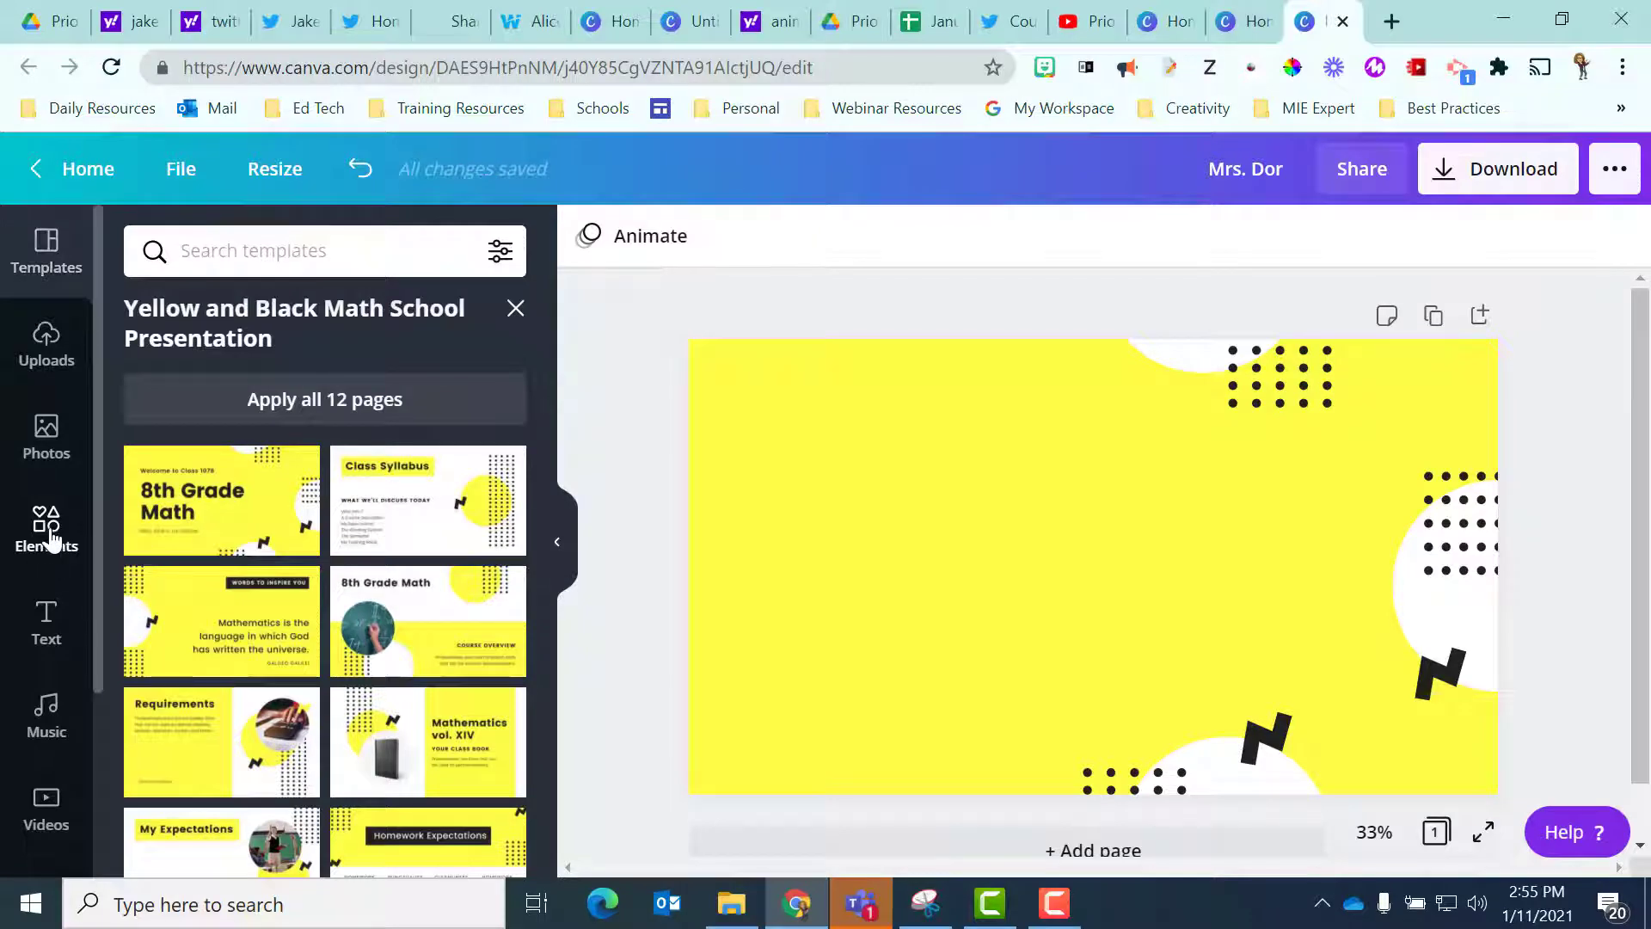
pyautogui.click(261, 248)
pyautogui.write('bumble')
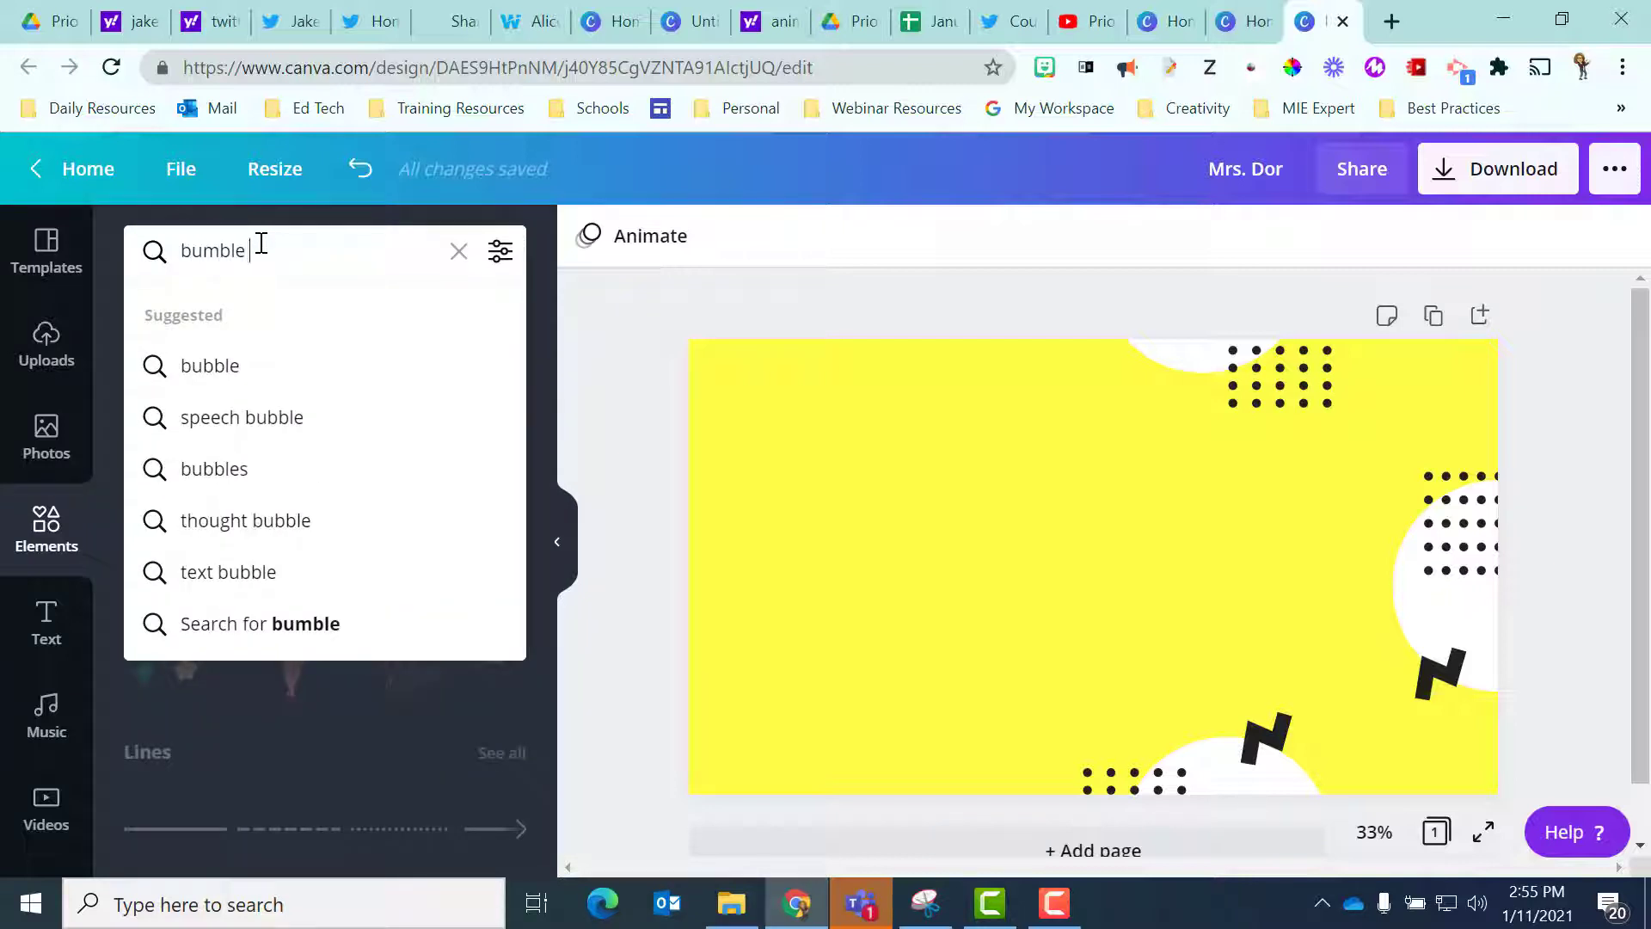
pyautogui.write(' bee an')
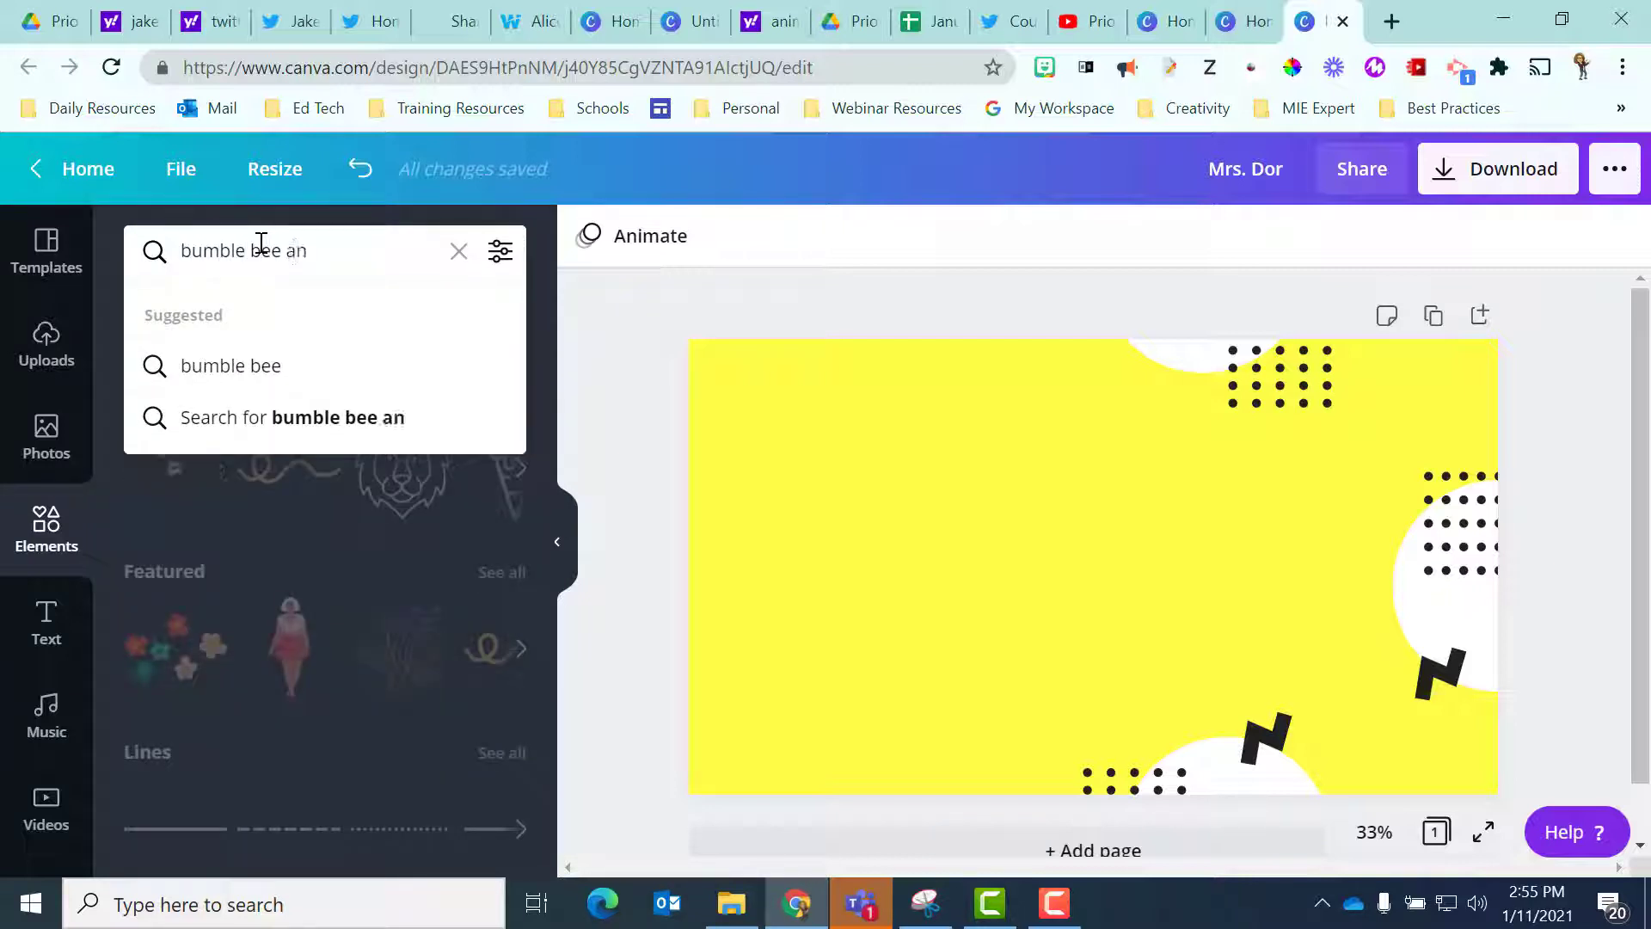
pyautogui.write('imate')
pyautogui.press('Return')
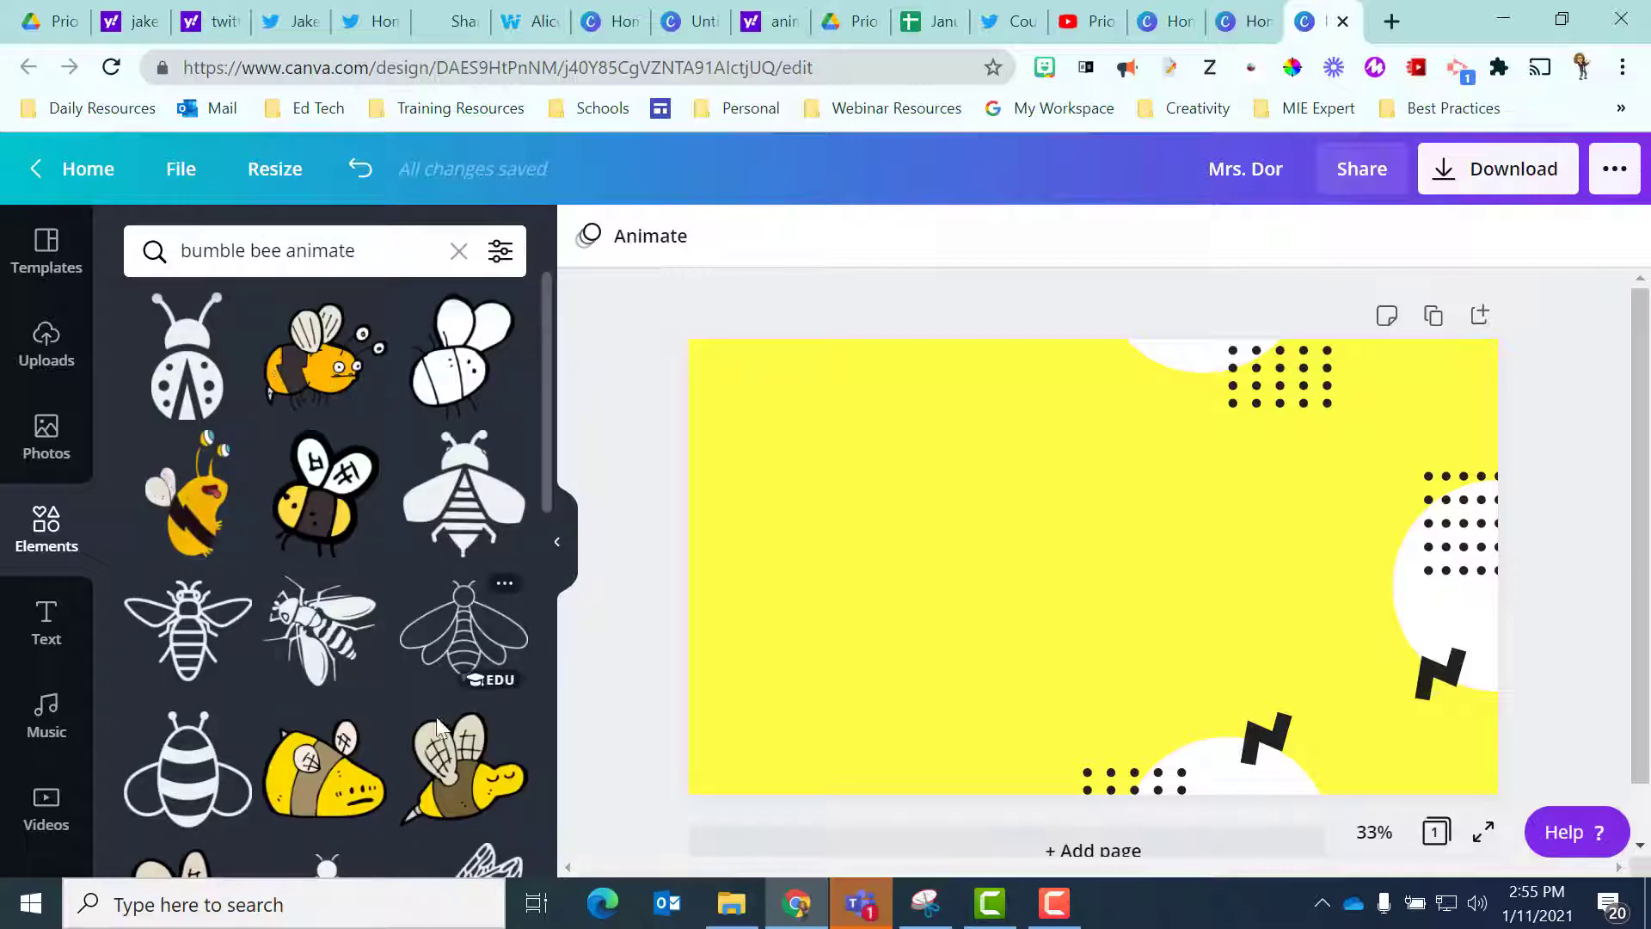
pyautogui.scroll(-2, 479, 770)
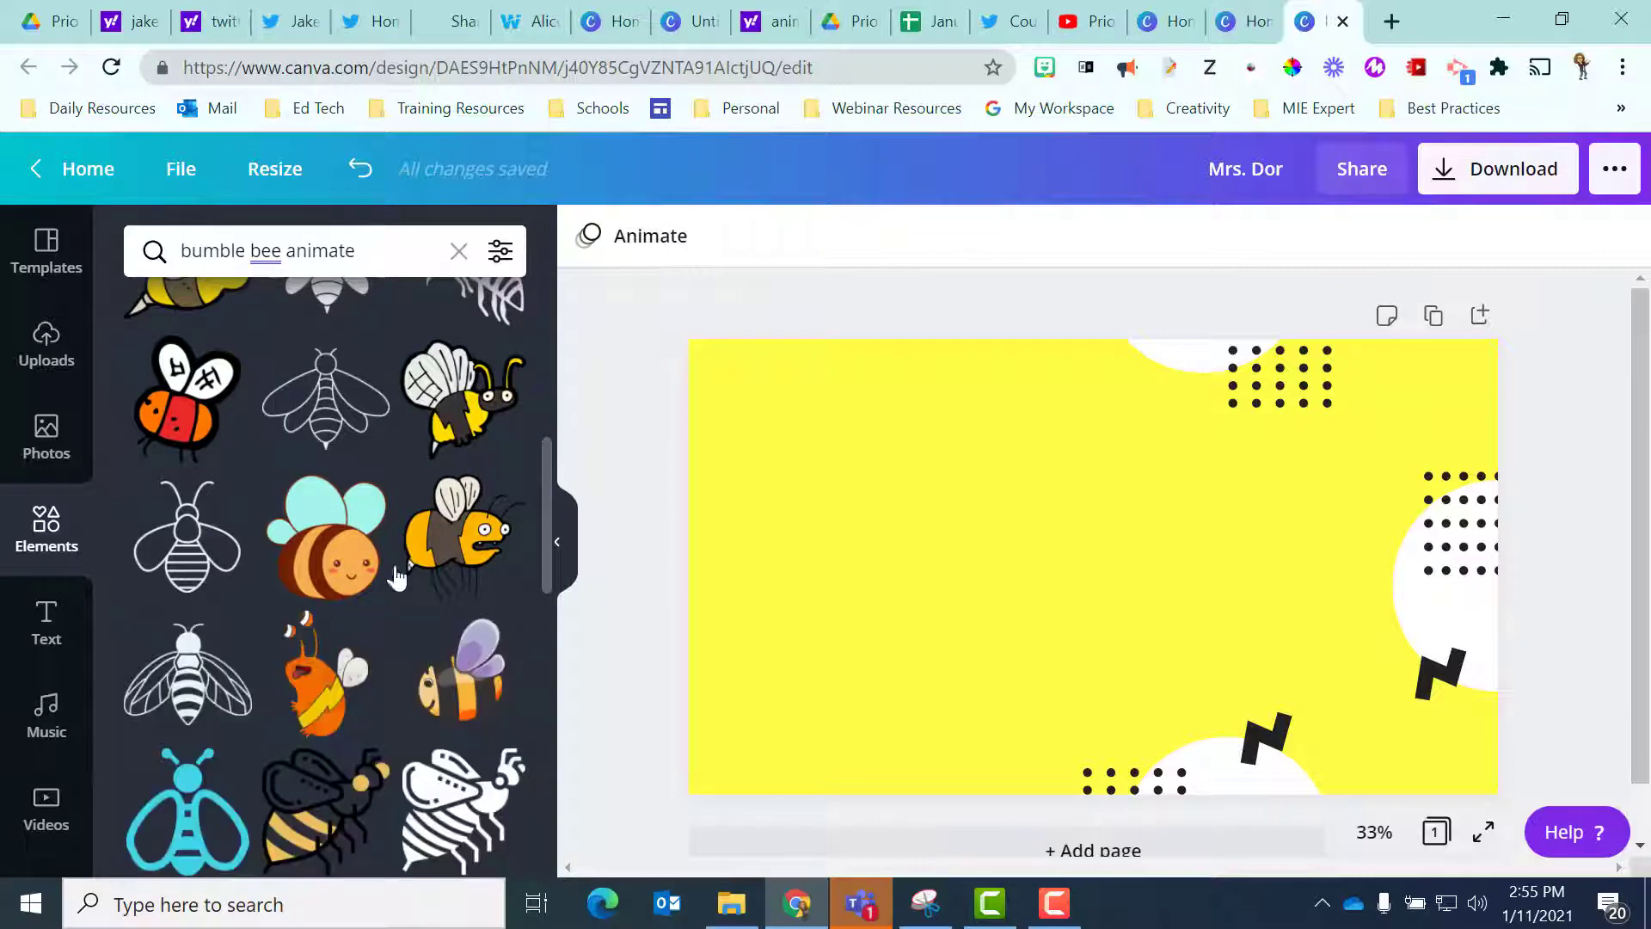
# Step: Search the elements for "bee animate" and add the striped bee with blue wings and a party hat to the page
pyautogui.doubleClick(243, 251)
pyautogui.press('BackSpace')
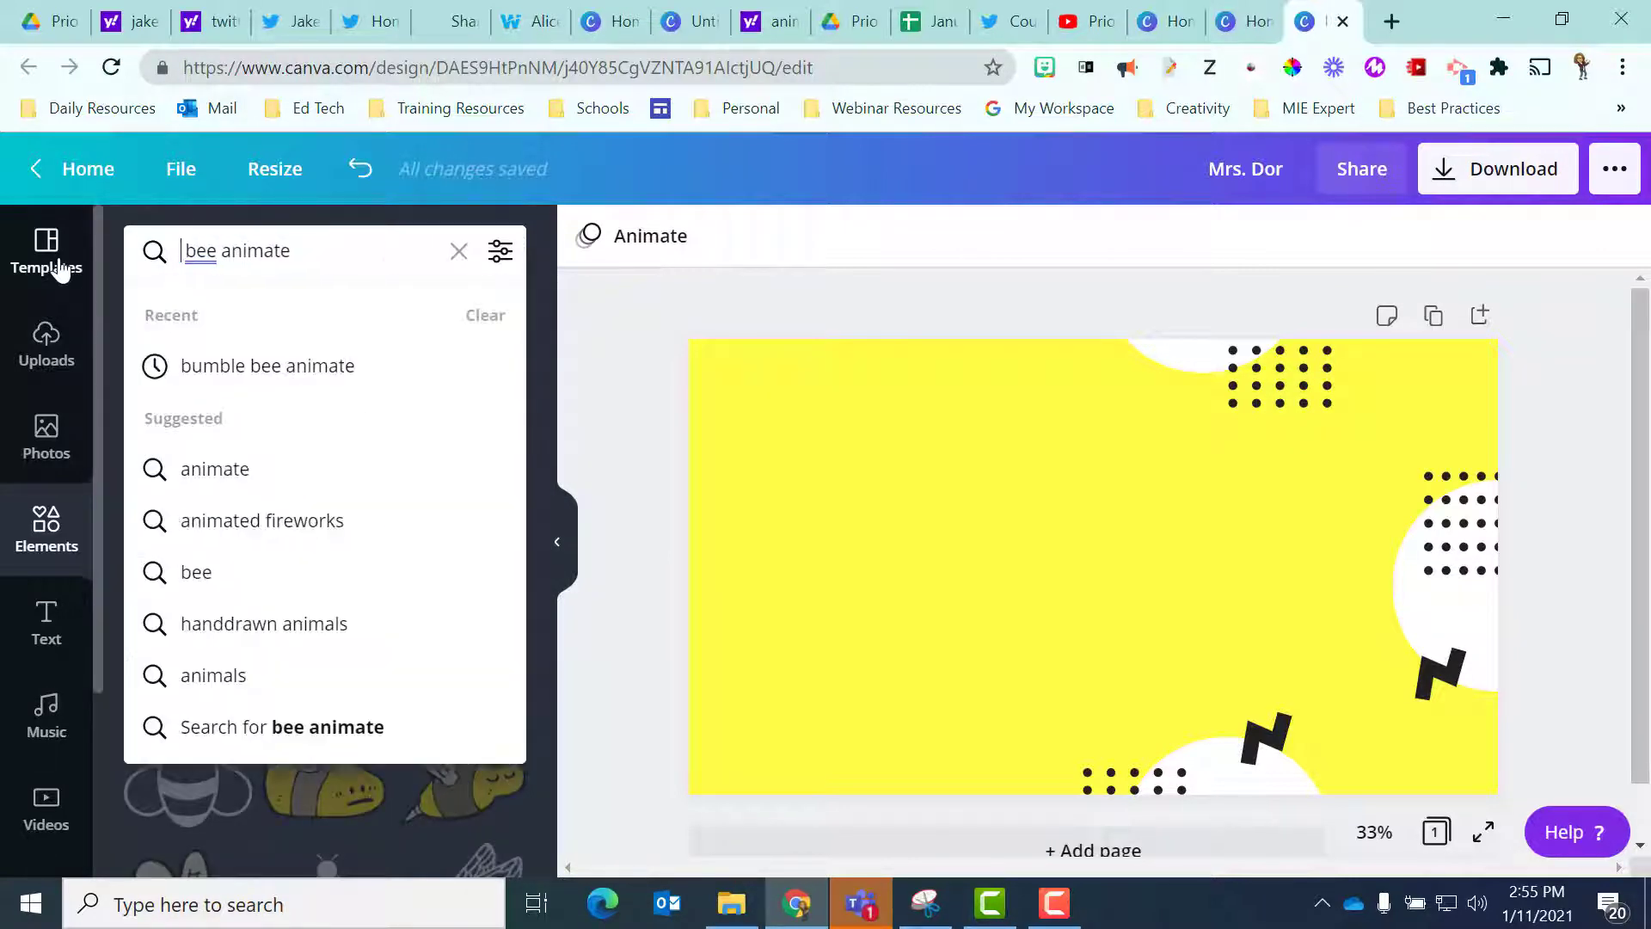
pyautogui.press('Return')
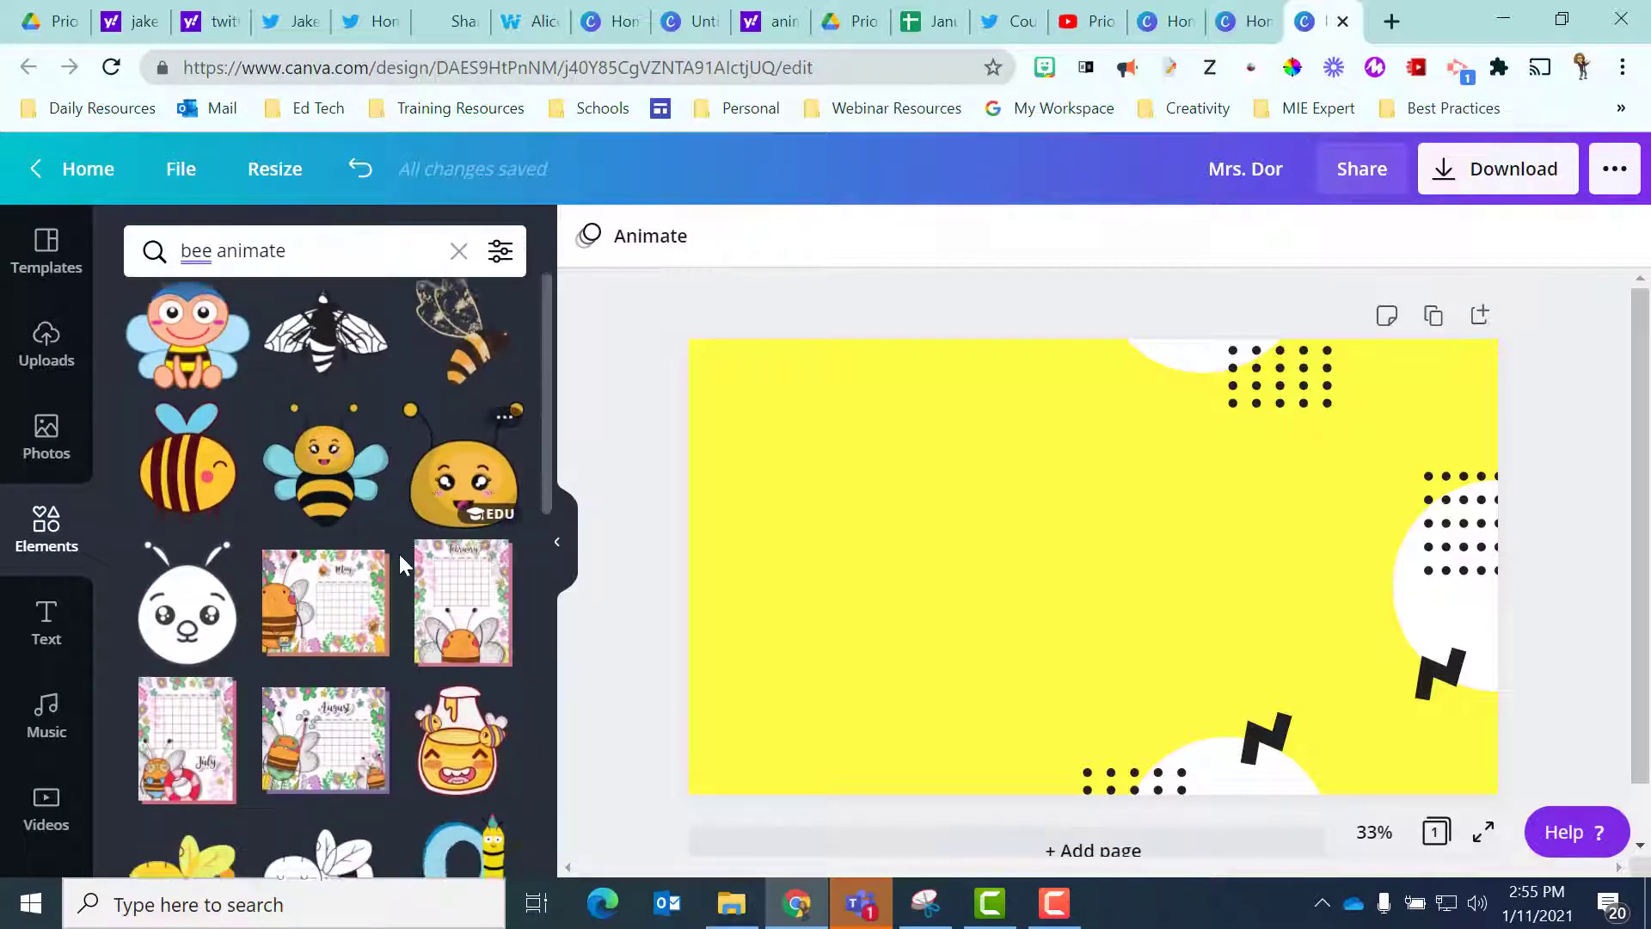
pyautogui.scroll(-5, 399, 554)
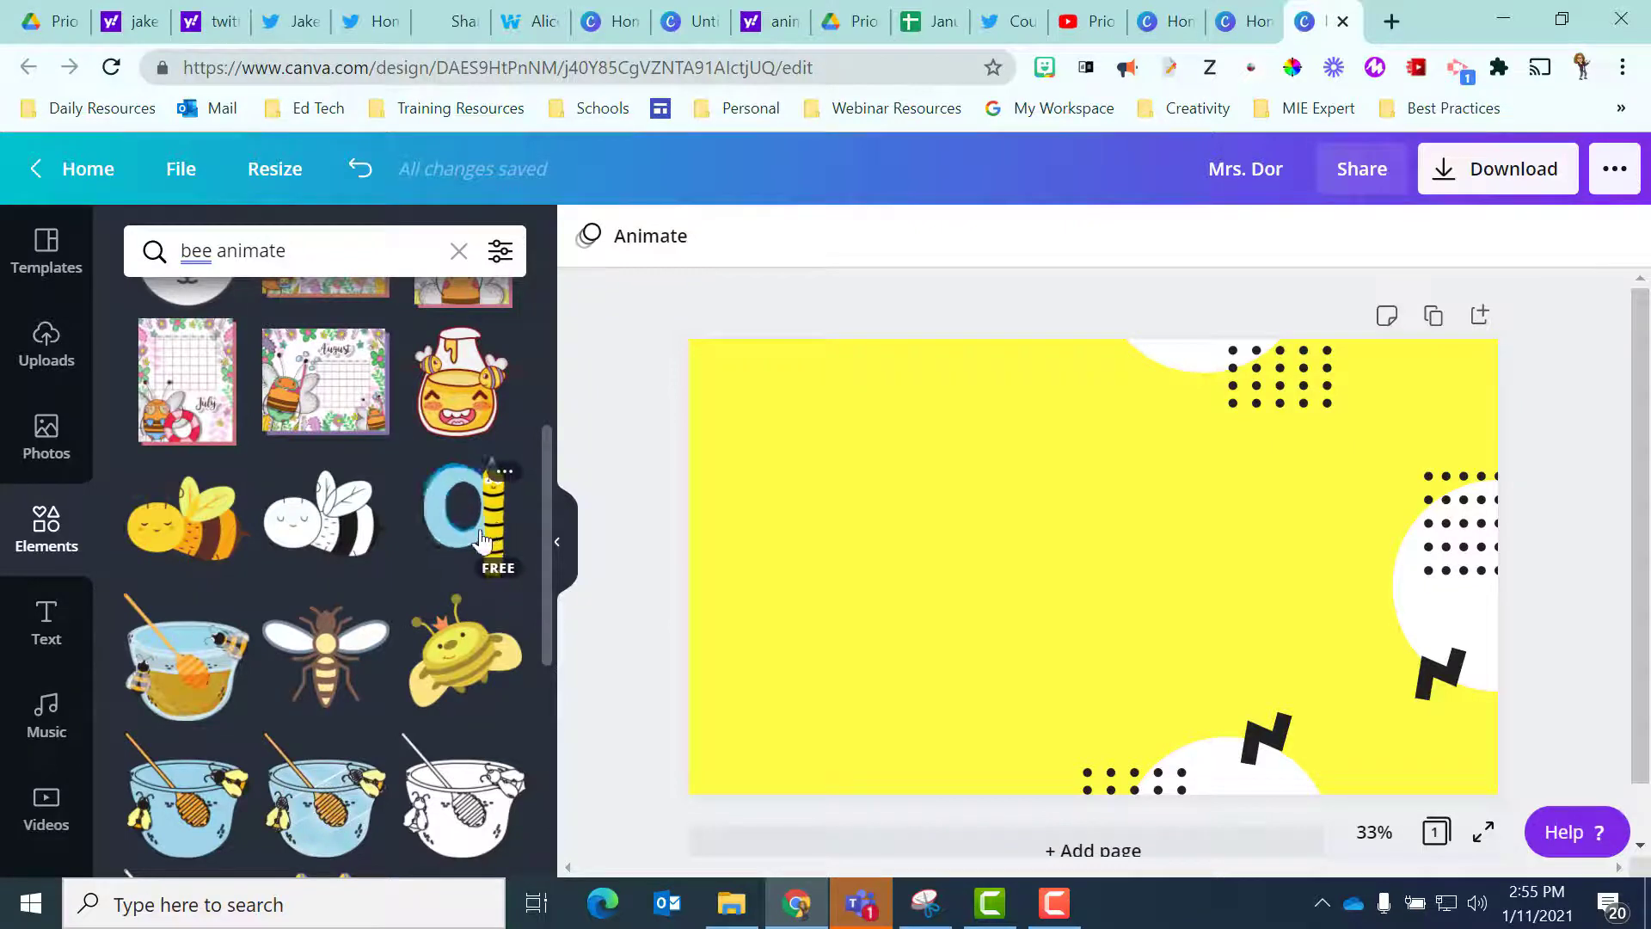
pyautogui.click(479, 541)
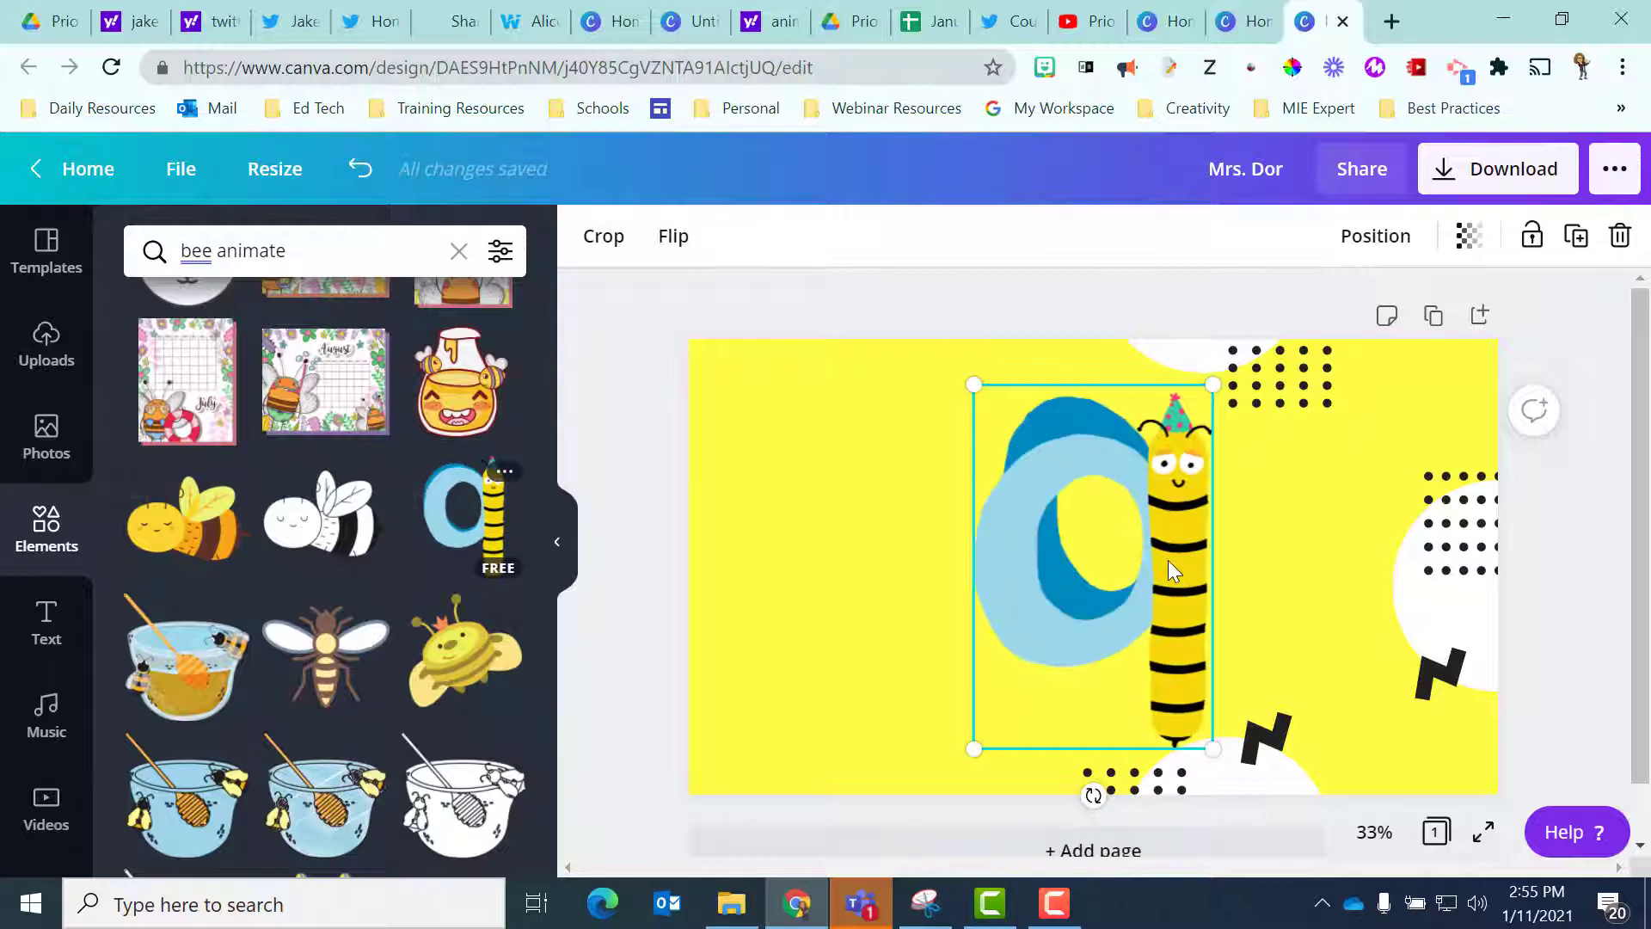
# Step: Shrink the blue-winged bee to a small graphic and place it near the page's upper-left corner
pyautogui.moveTo(1168, 560); pyautogui.dragTo(871, 540)
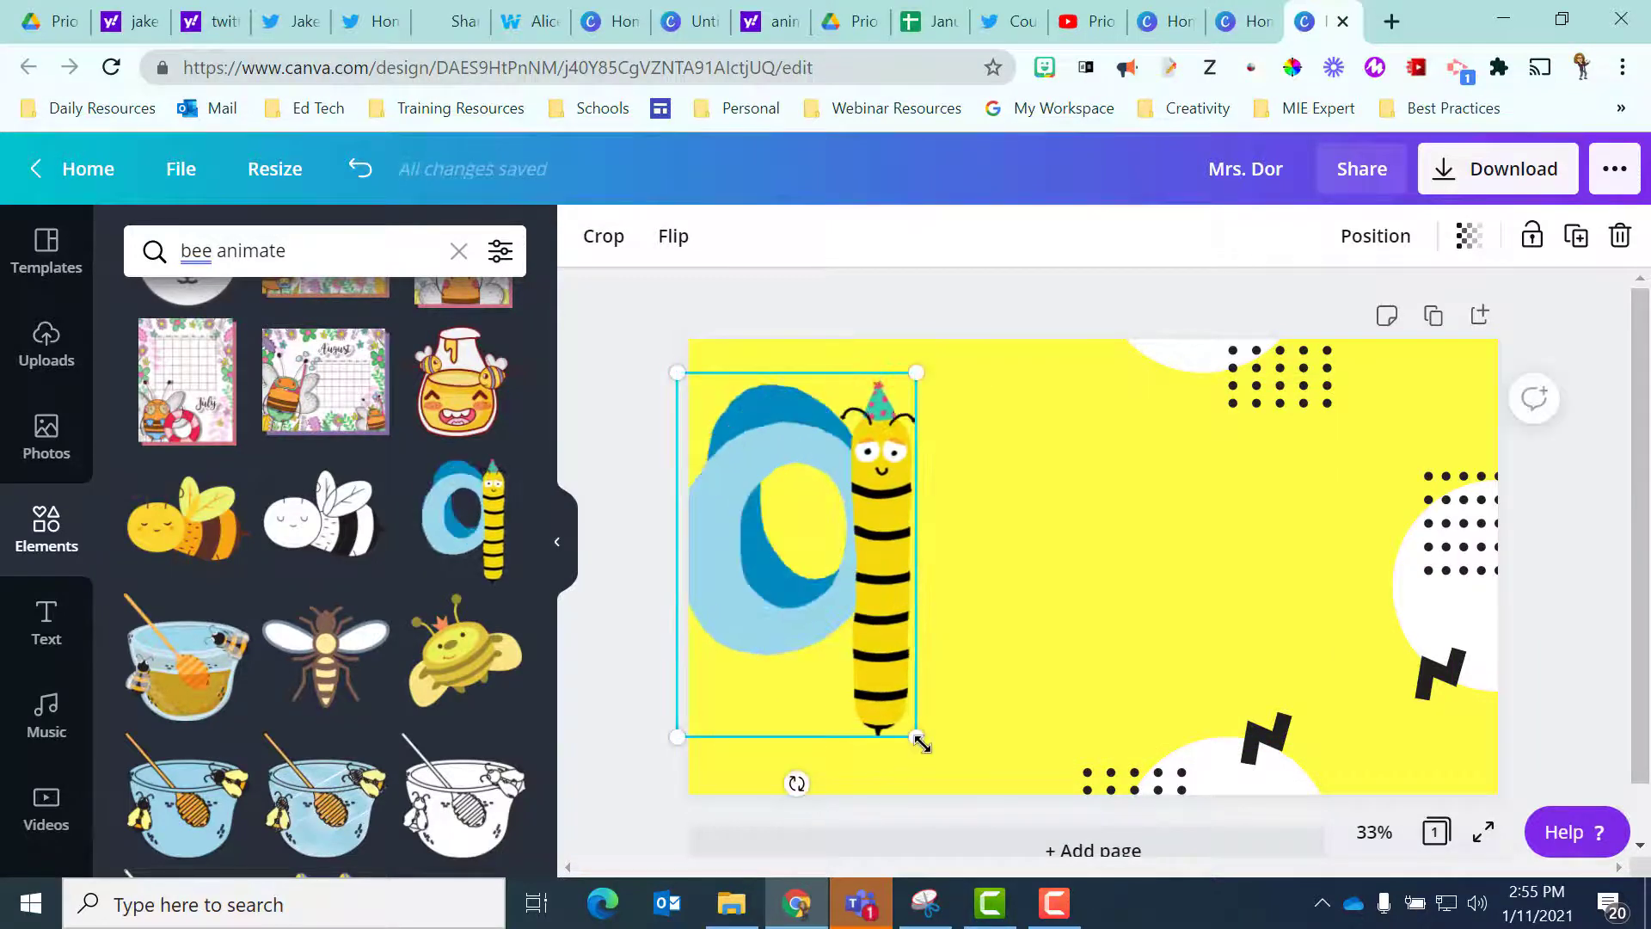
pyautogui.moveTo(917, 727); pyautogui.dragTo(803, 561)
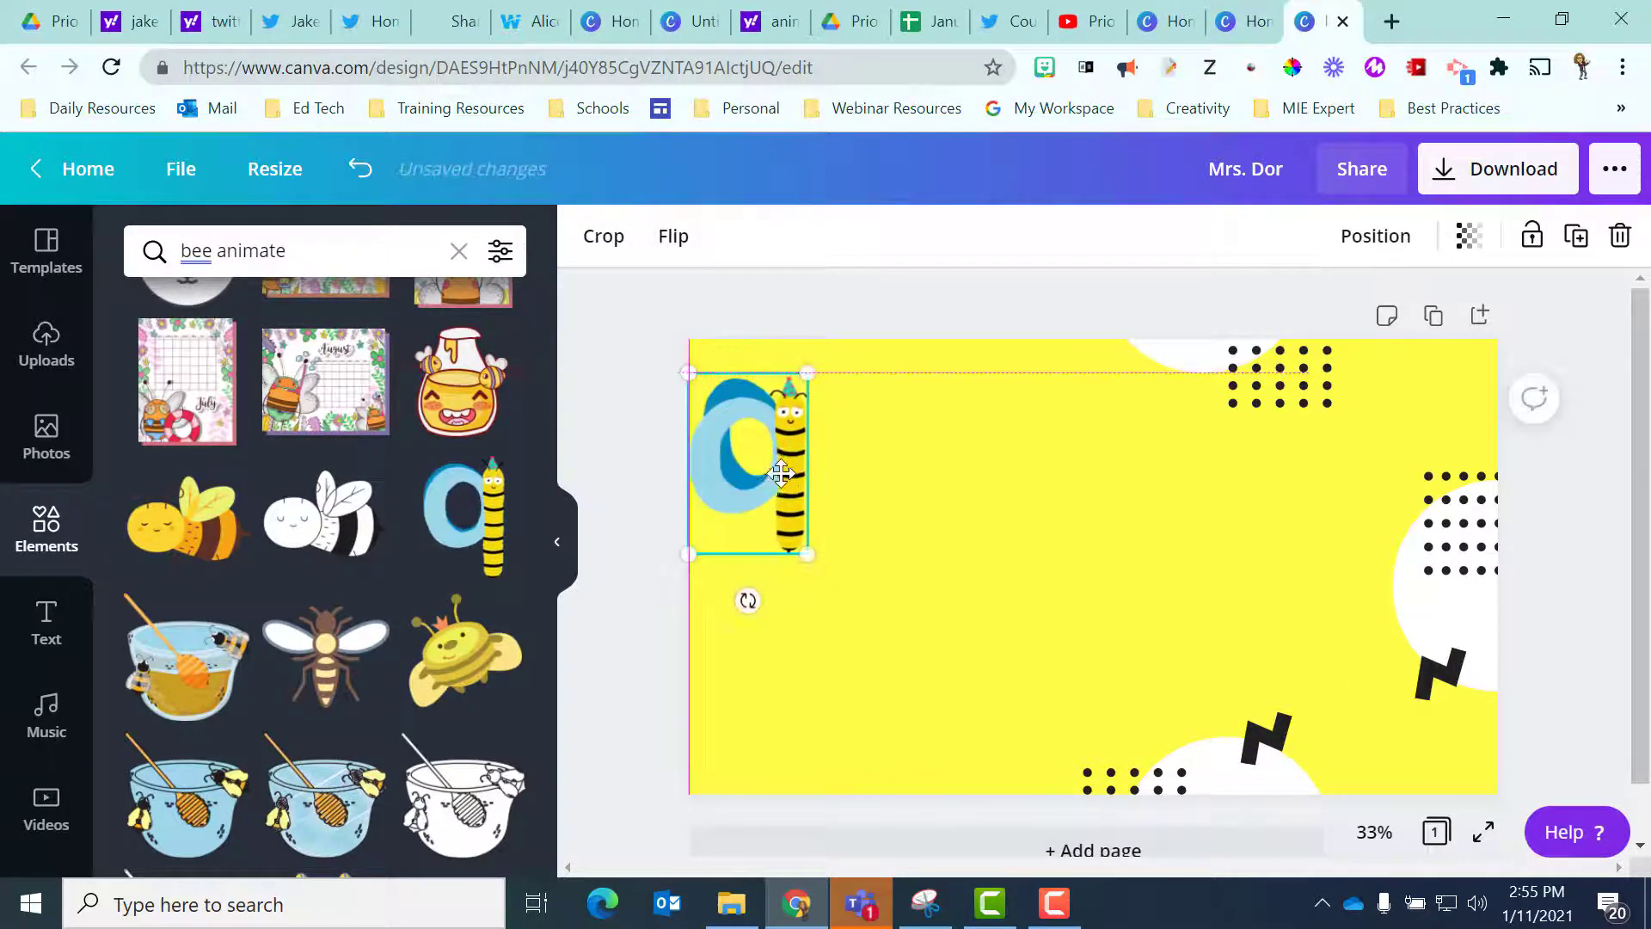
pyautogui.moveTo(773, 472); pyautogui.dragTo(805, 472)
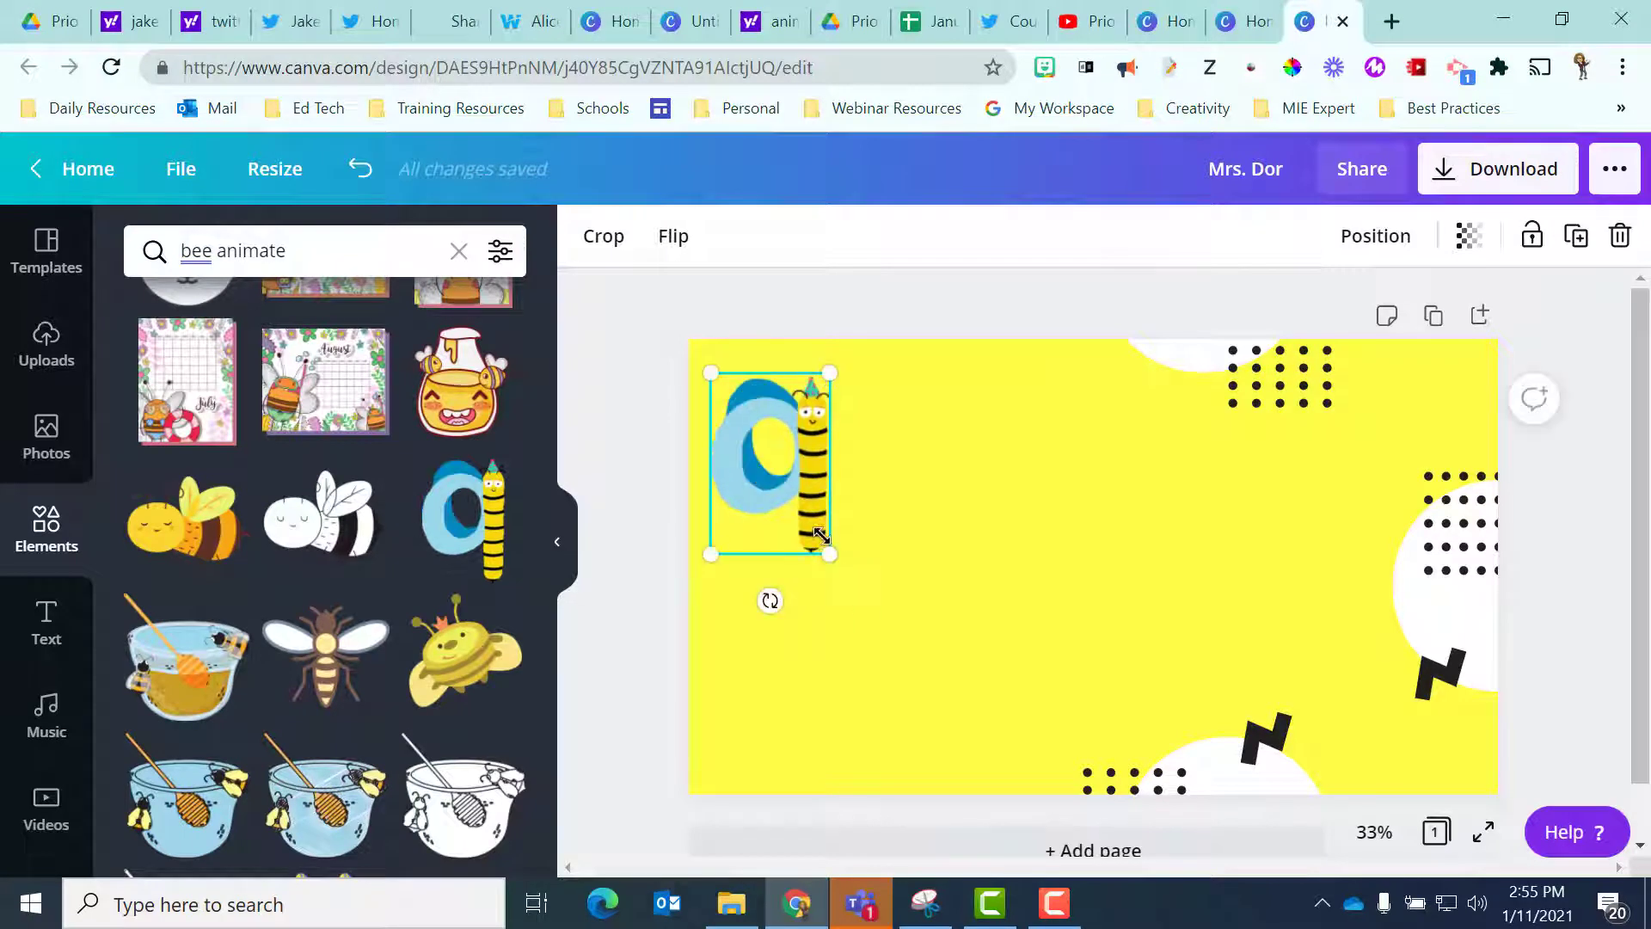
pyautogui.moveTo(831, 554); pyautogui.dragTo(819, 507)
pyautogui.click(820, 508)
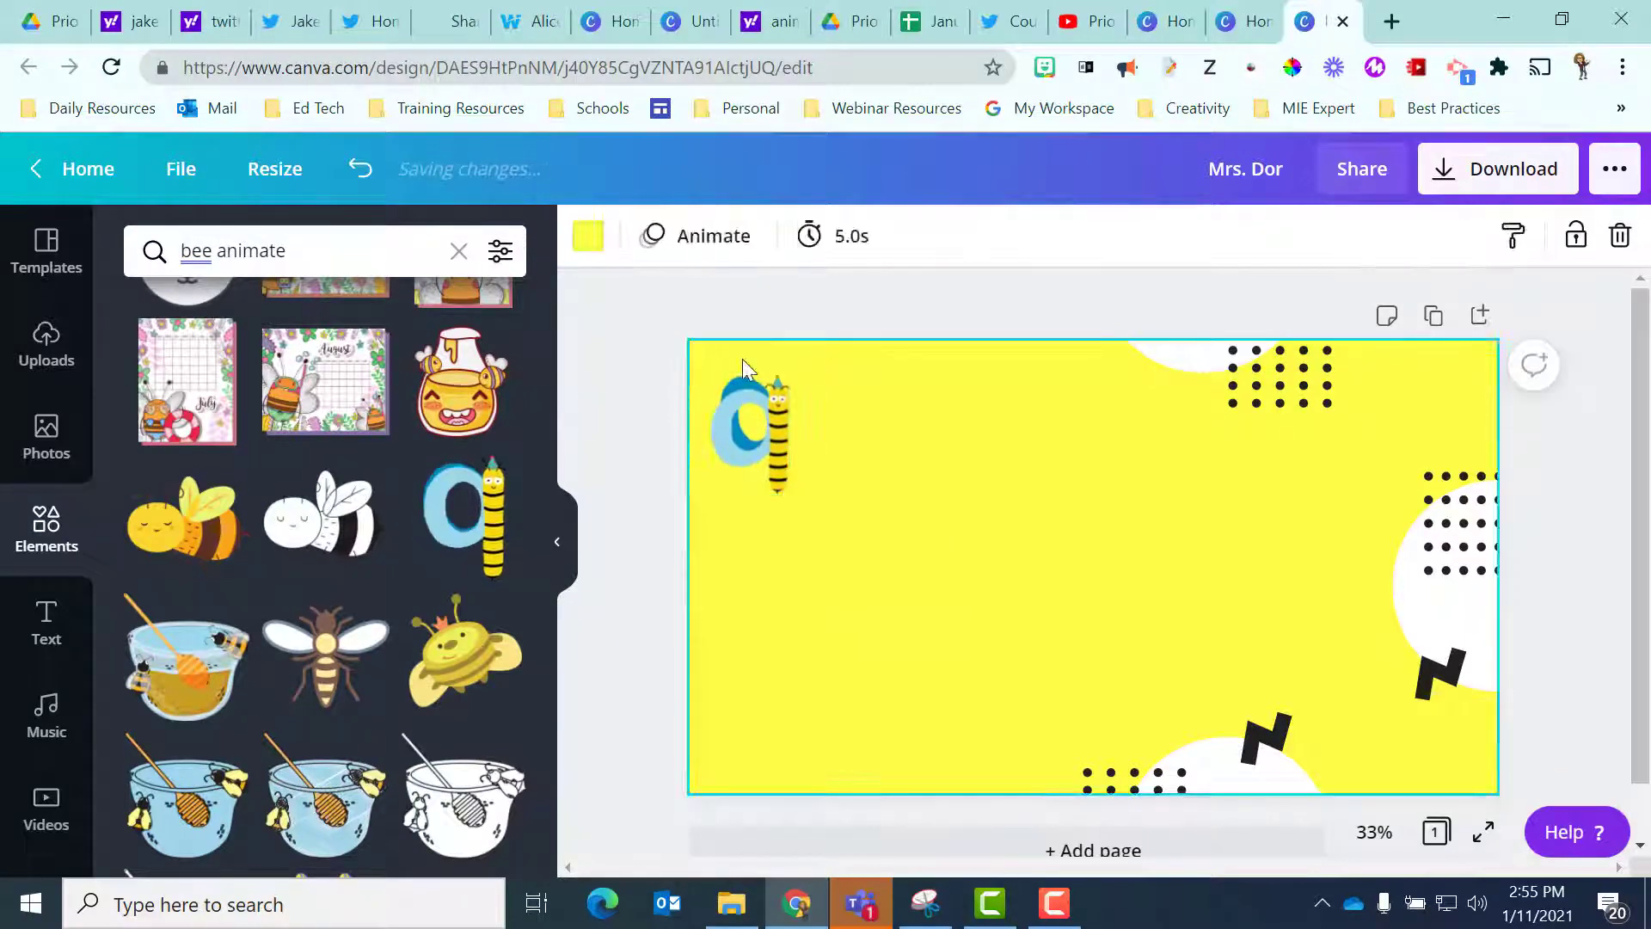
# Step: Search the elements for "flower animate"
pyautogui.click(287, 250)
pyautogui.write('flower animate')
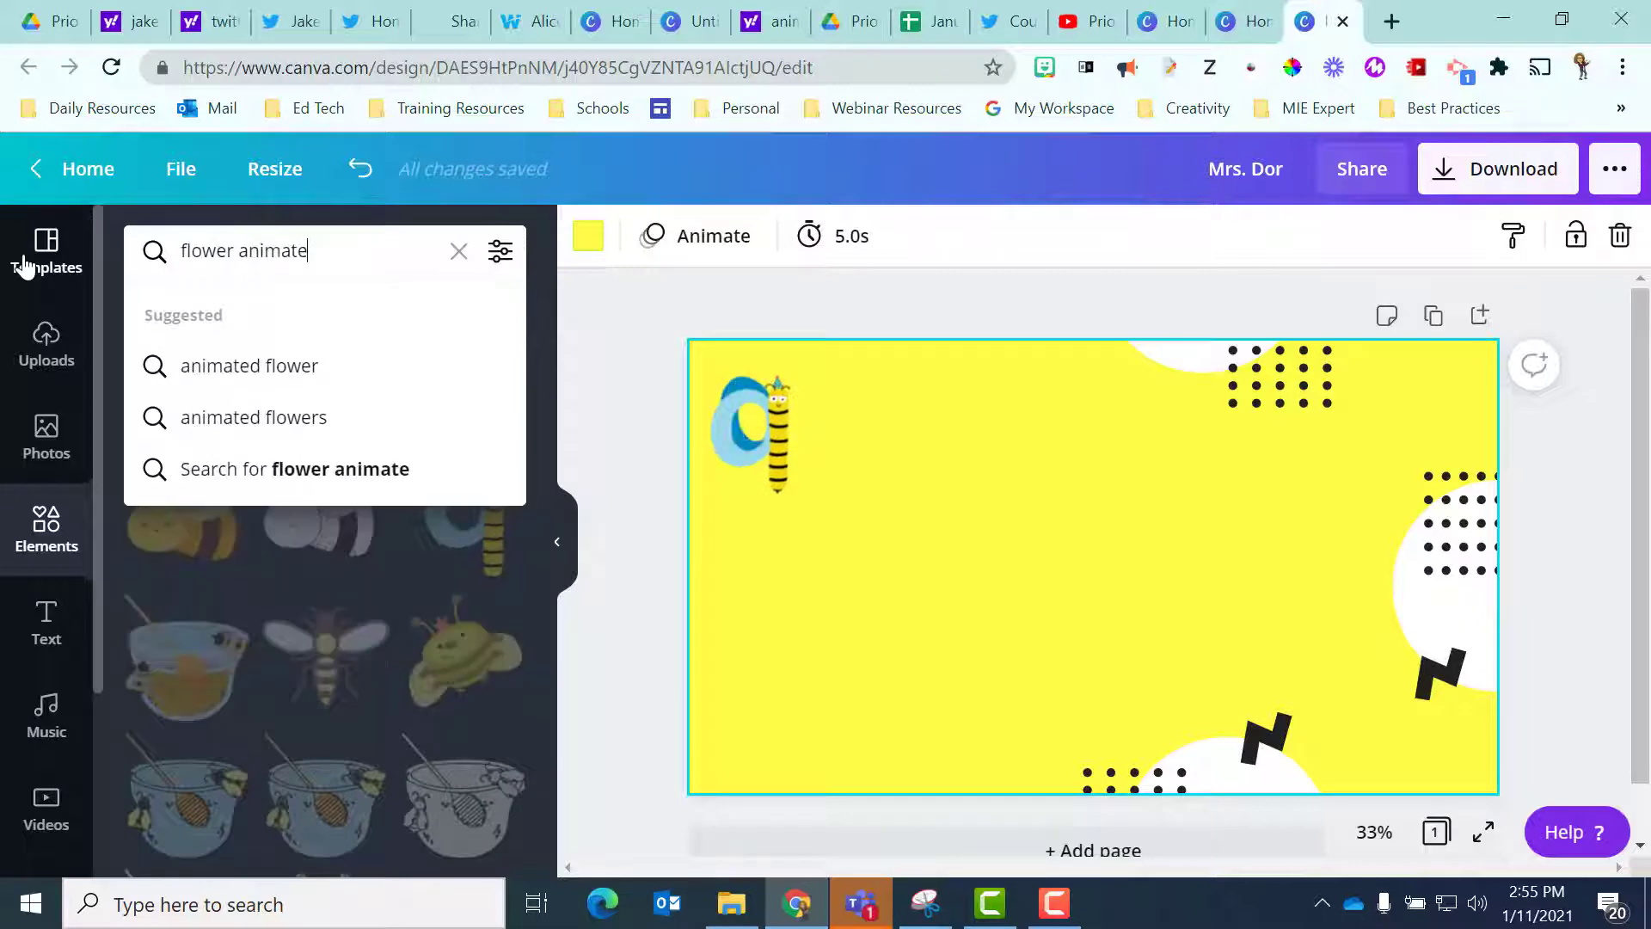
pyautogui.press('Return')
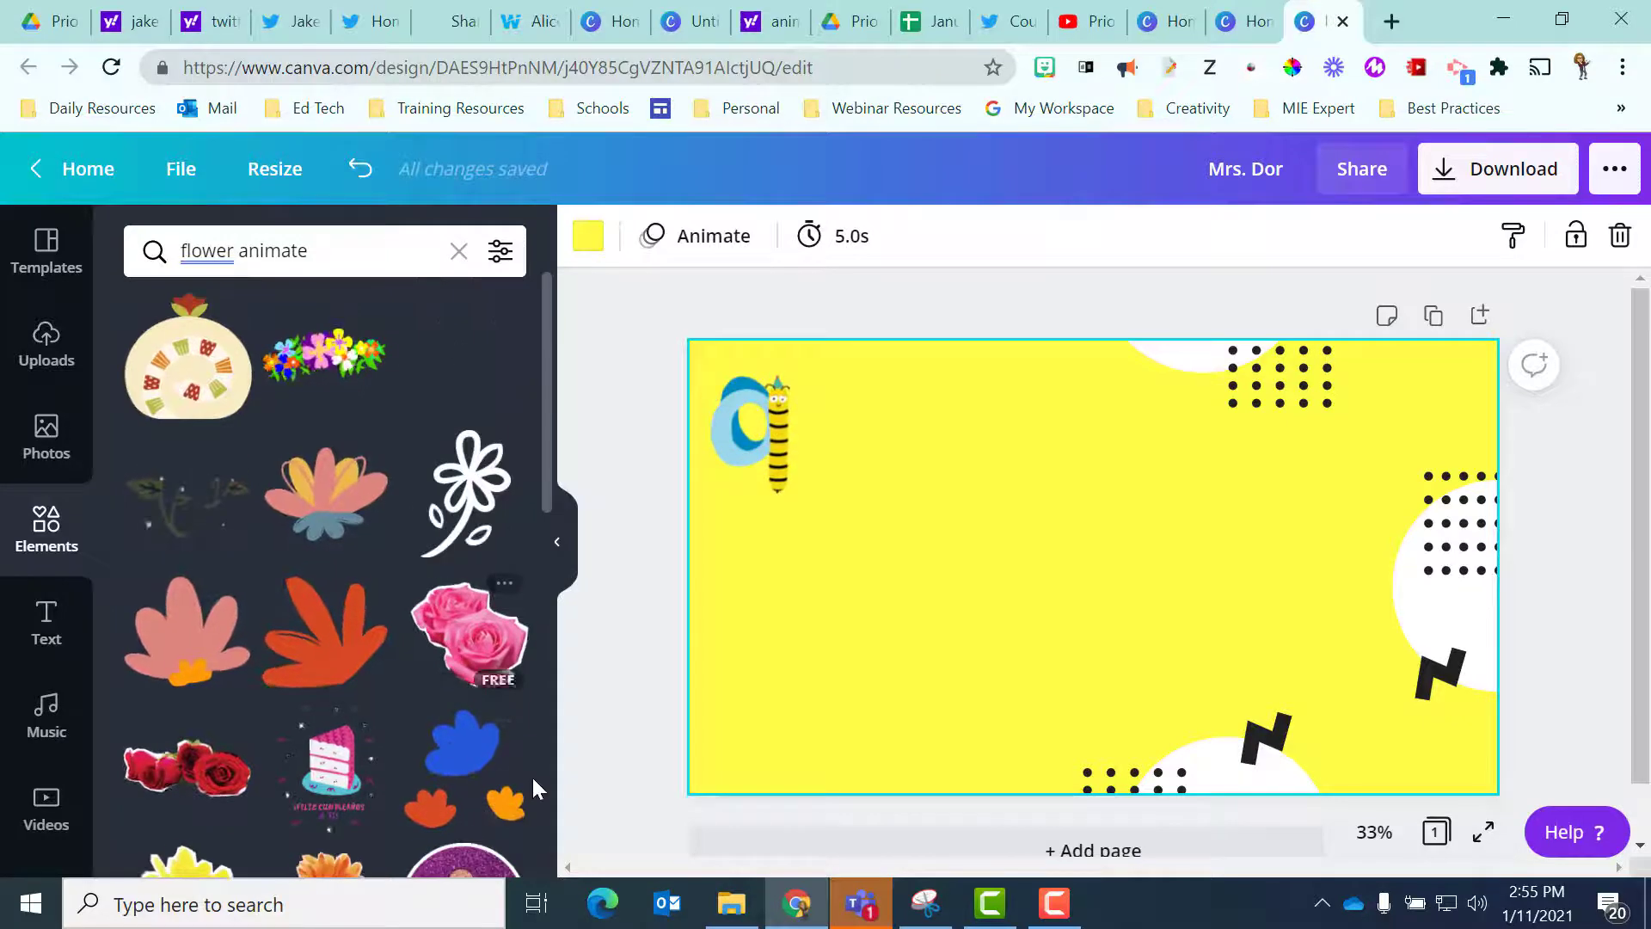
# Step: Add the graphic of blue, red and orange flowers, shrink it and place it near the page's lower-left corner
pyautogui.click(478, 774)
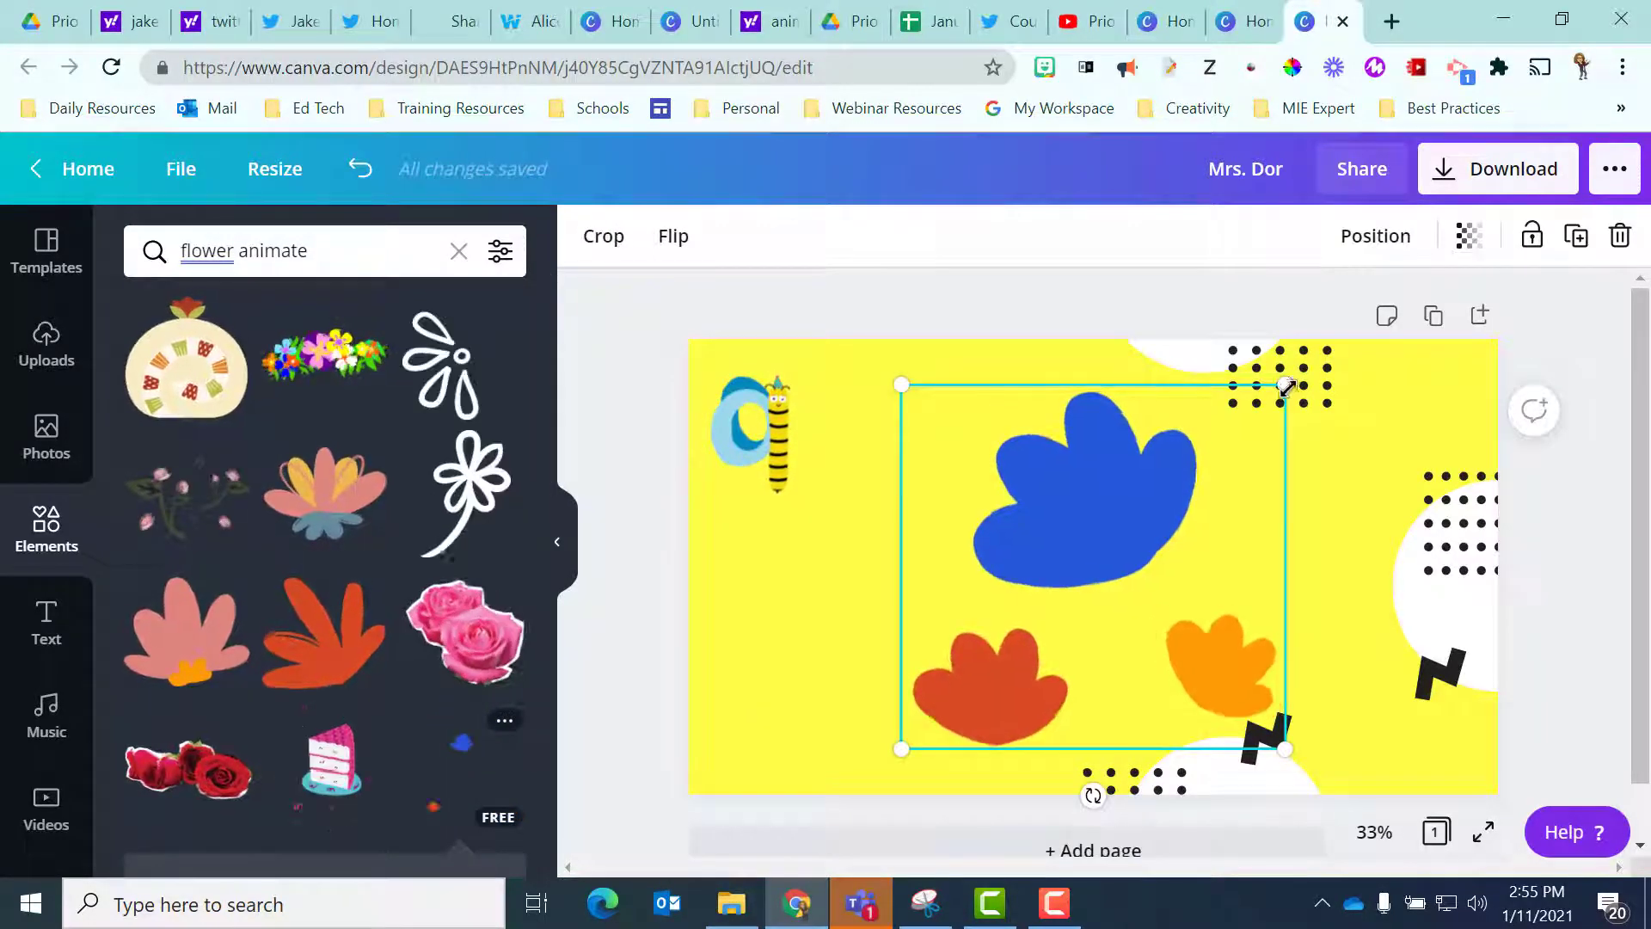
pyautogui.moveTo(1284, 385); pyautogui.dragTo(1009, 647)
pyautogui.moveTo(903, 688); pyautogui.dragTo(713, 691)
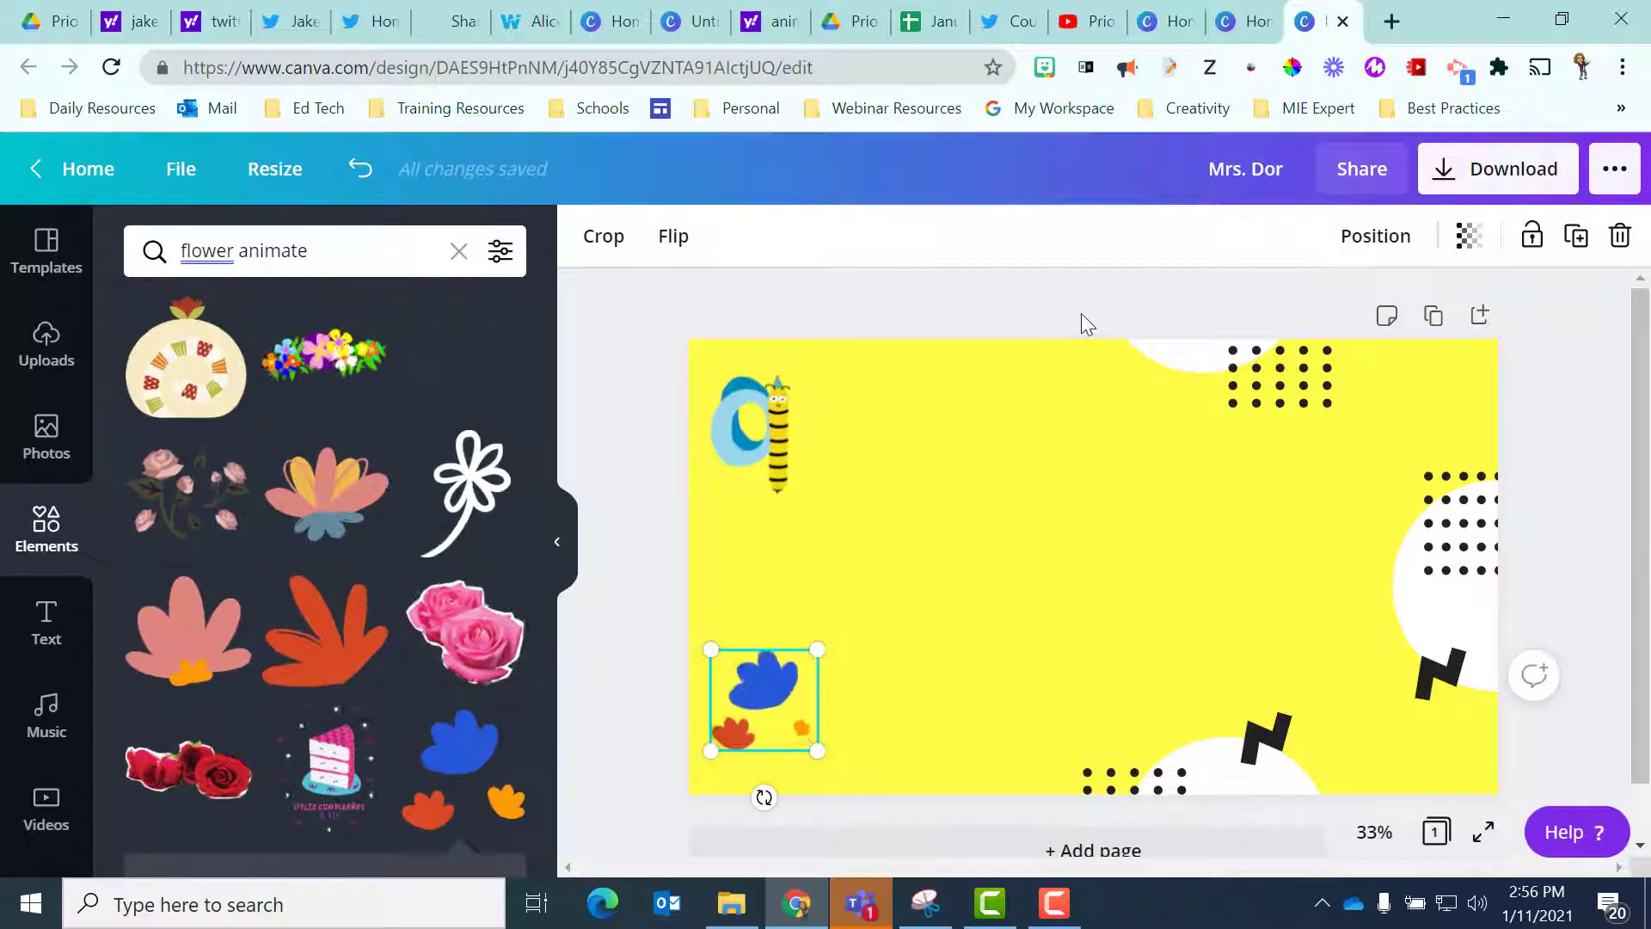
pyautogui.click(1489, 176)
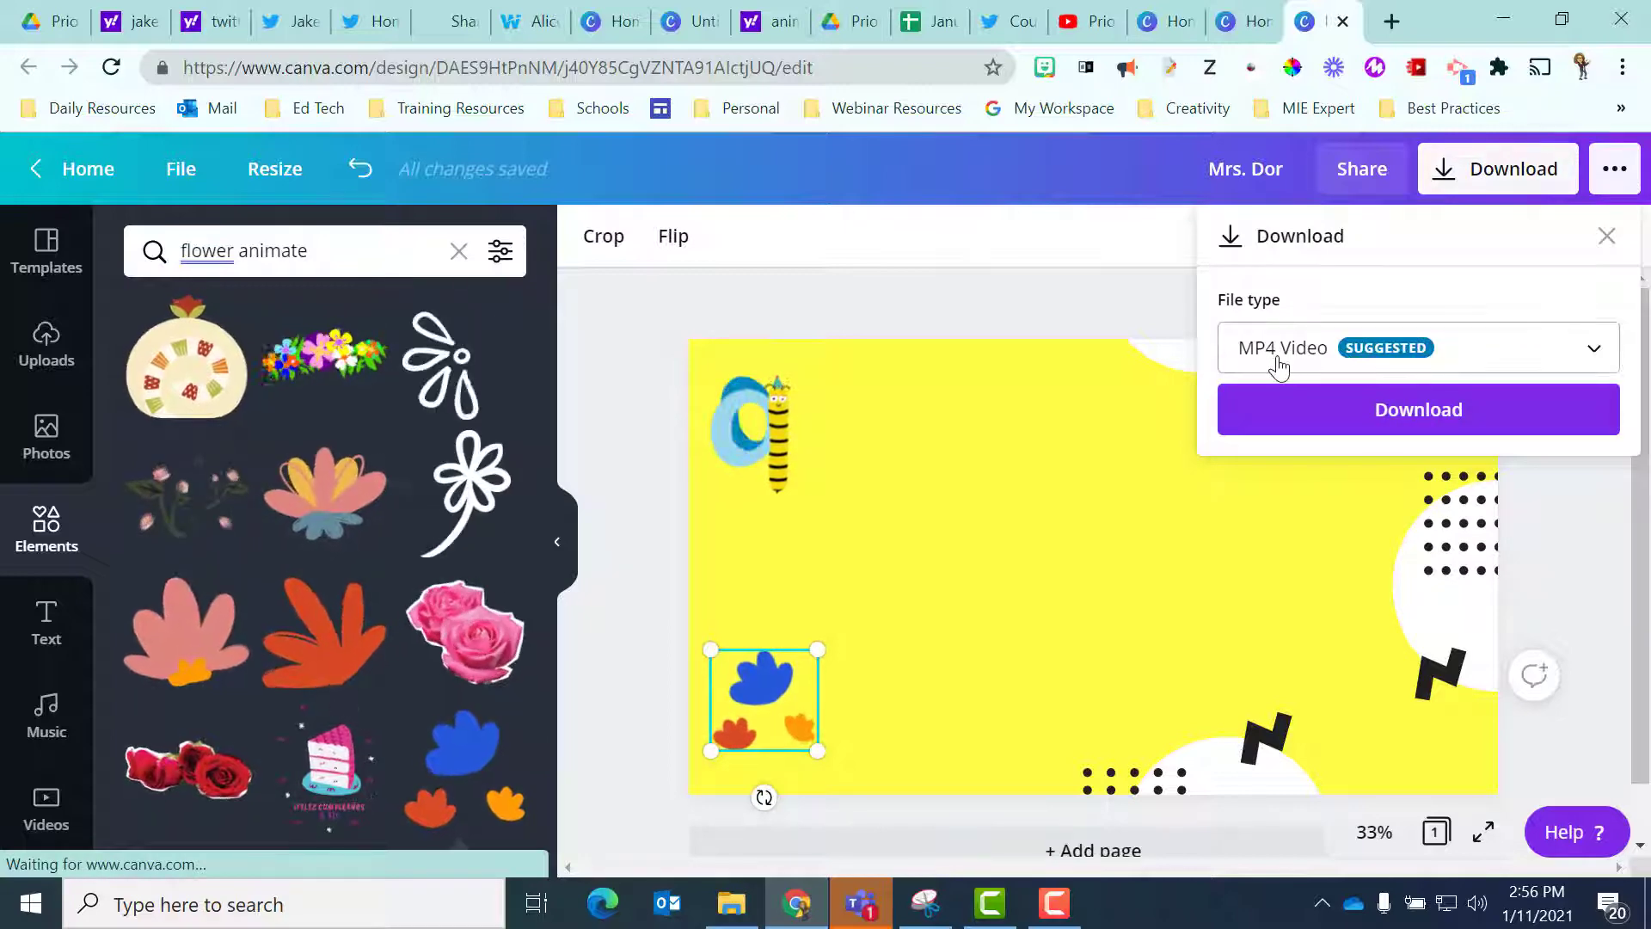
pyautogui.click(1597, 351)
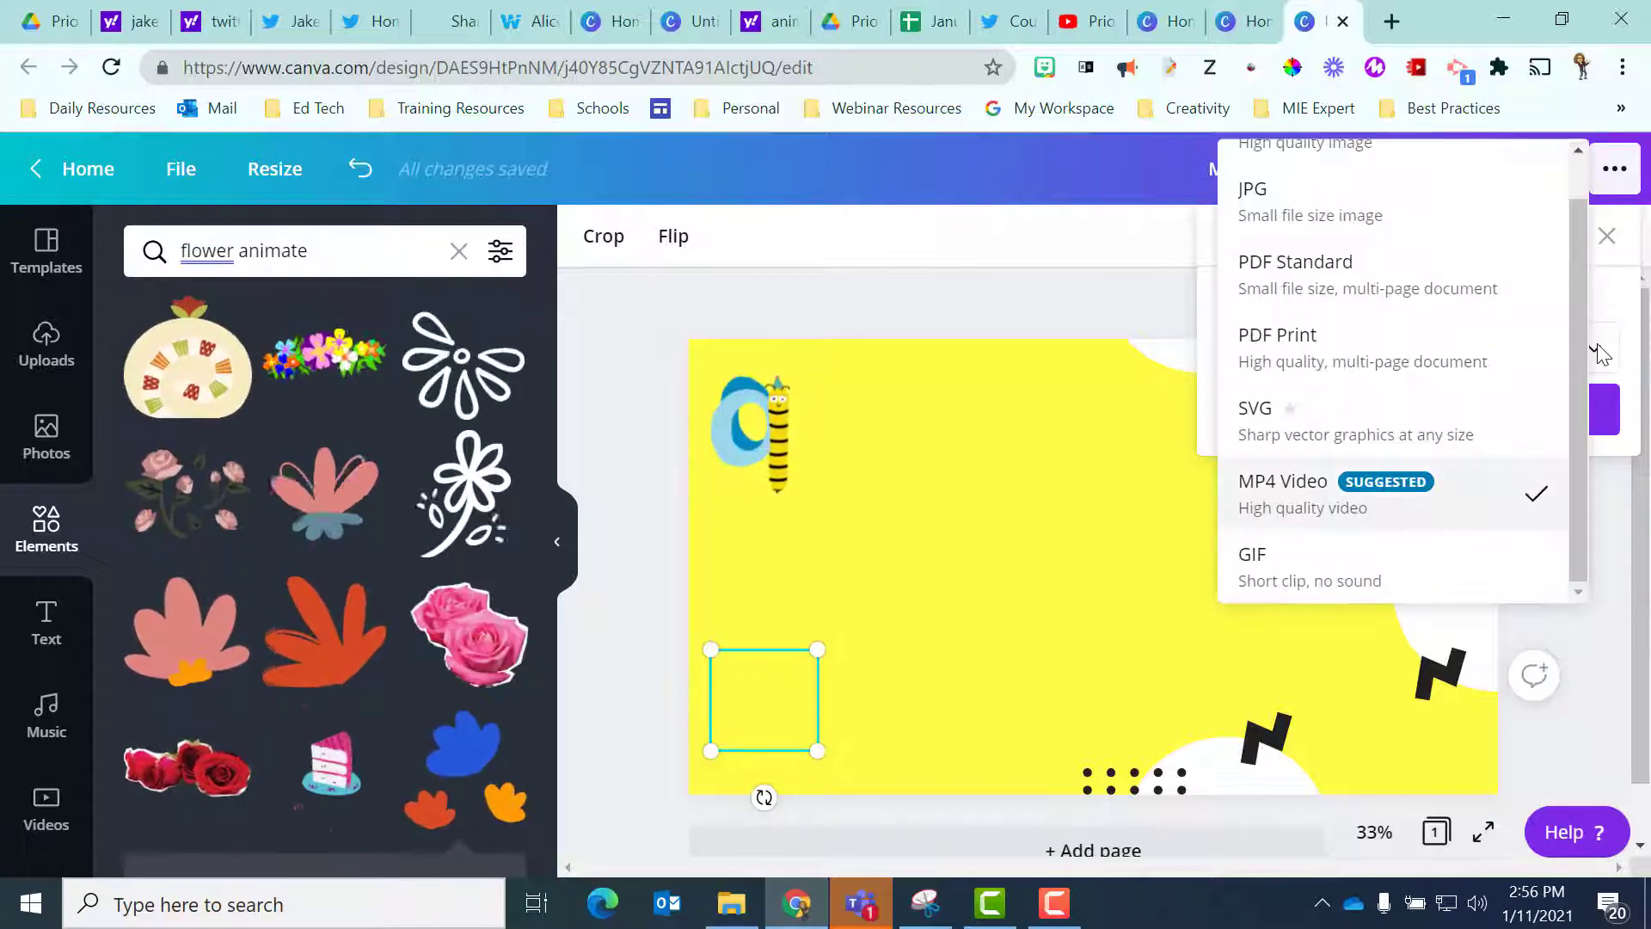
pyautogui.click(1450, 575)
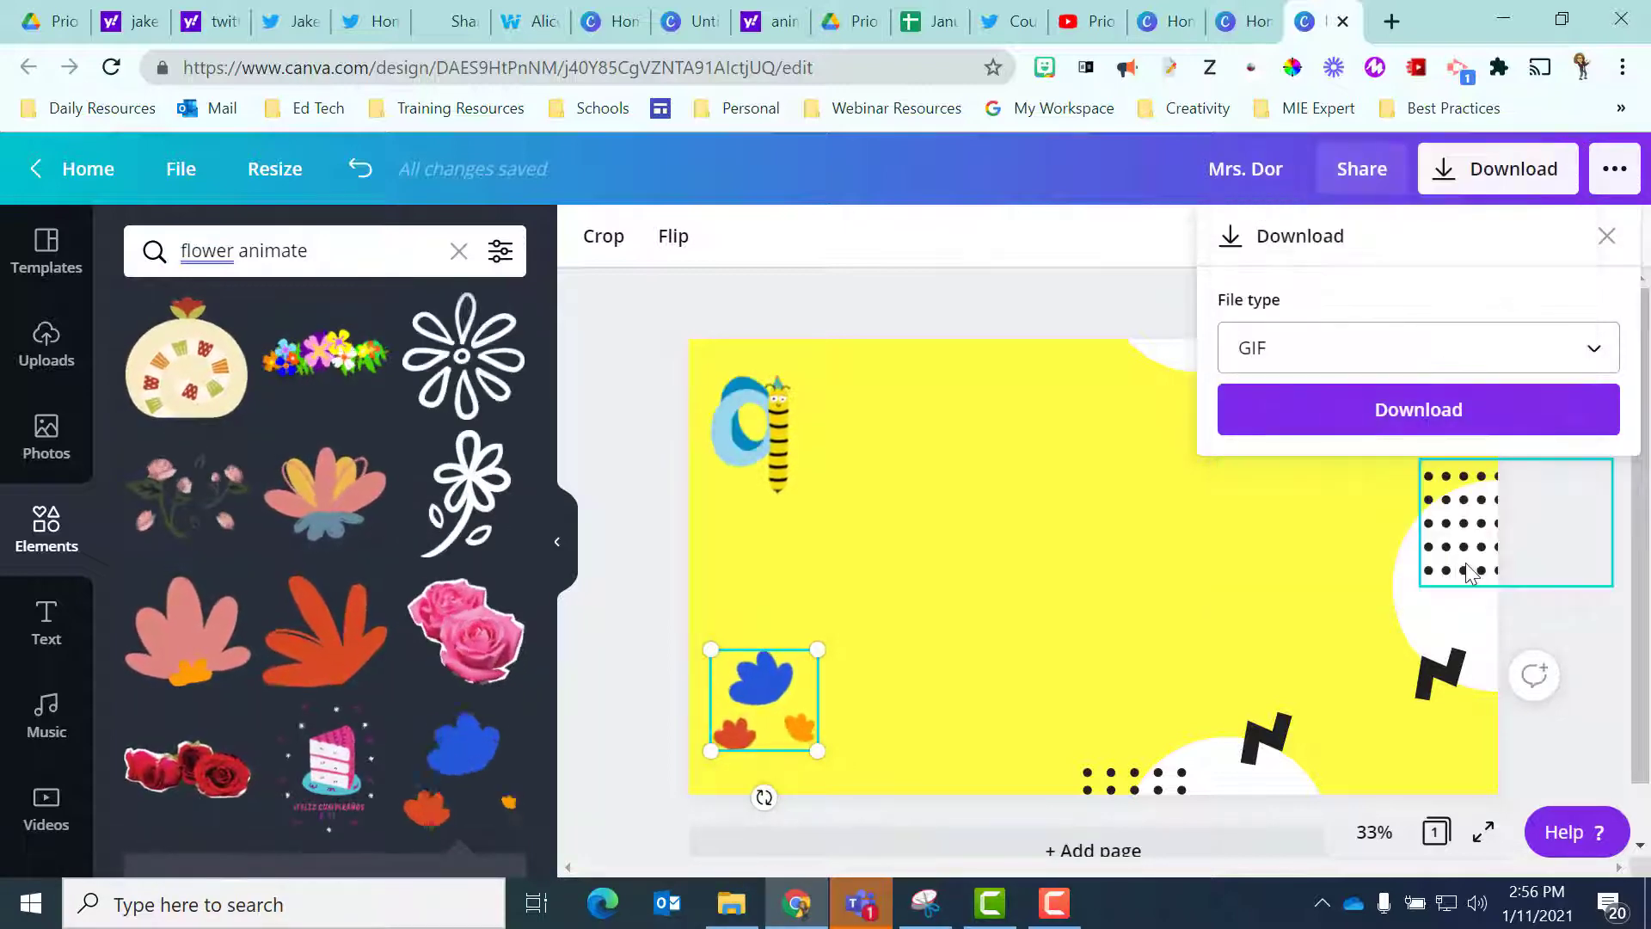
pyautogui.click(1468, 411)
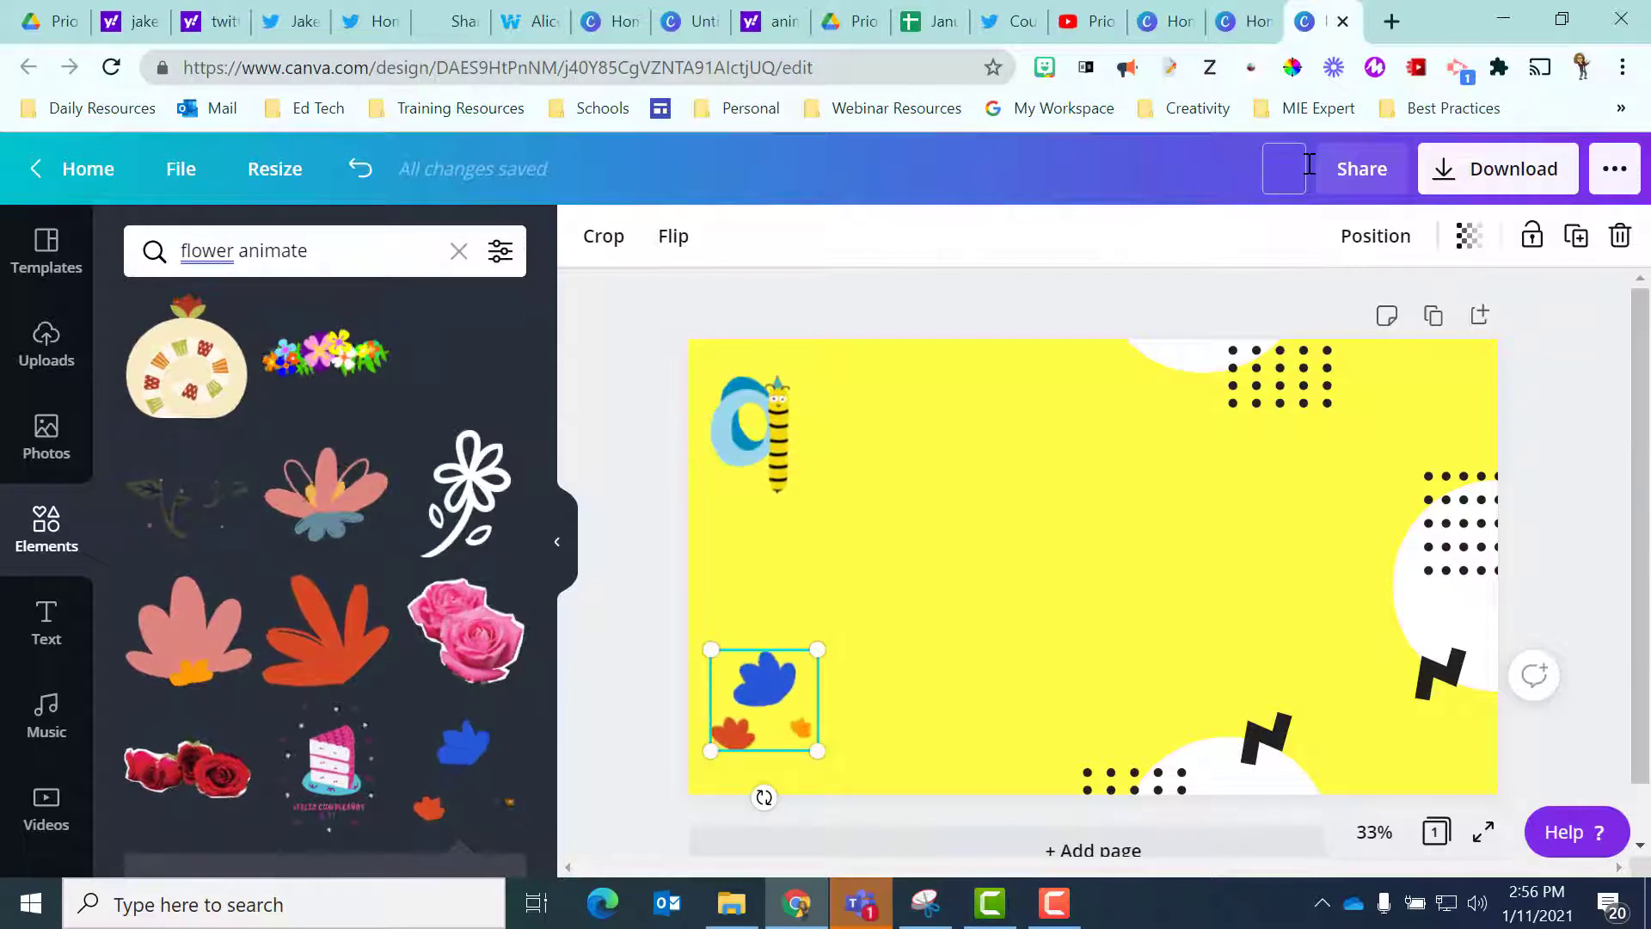
# Step: Rename the design as "test background"
pyautogui.write('test b')
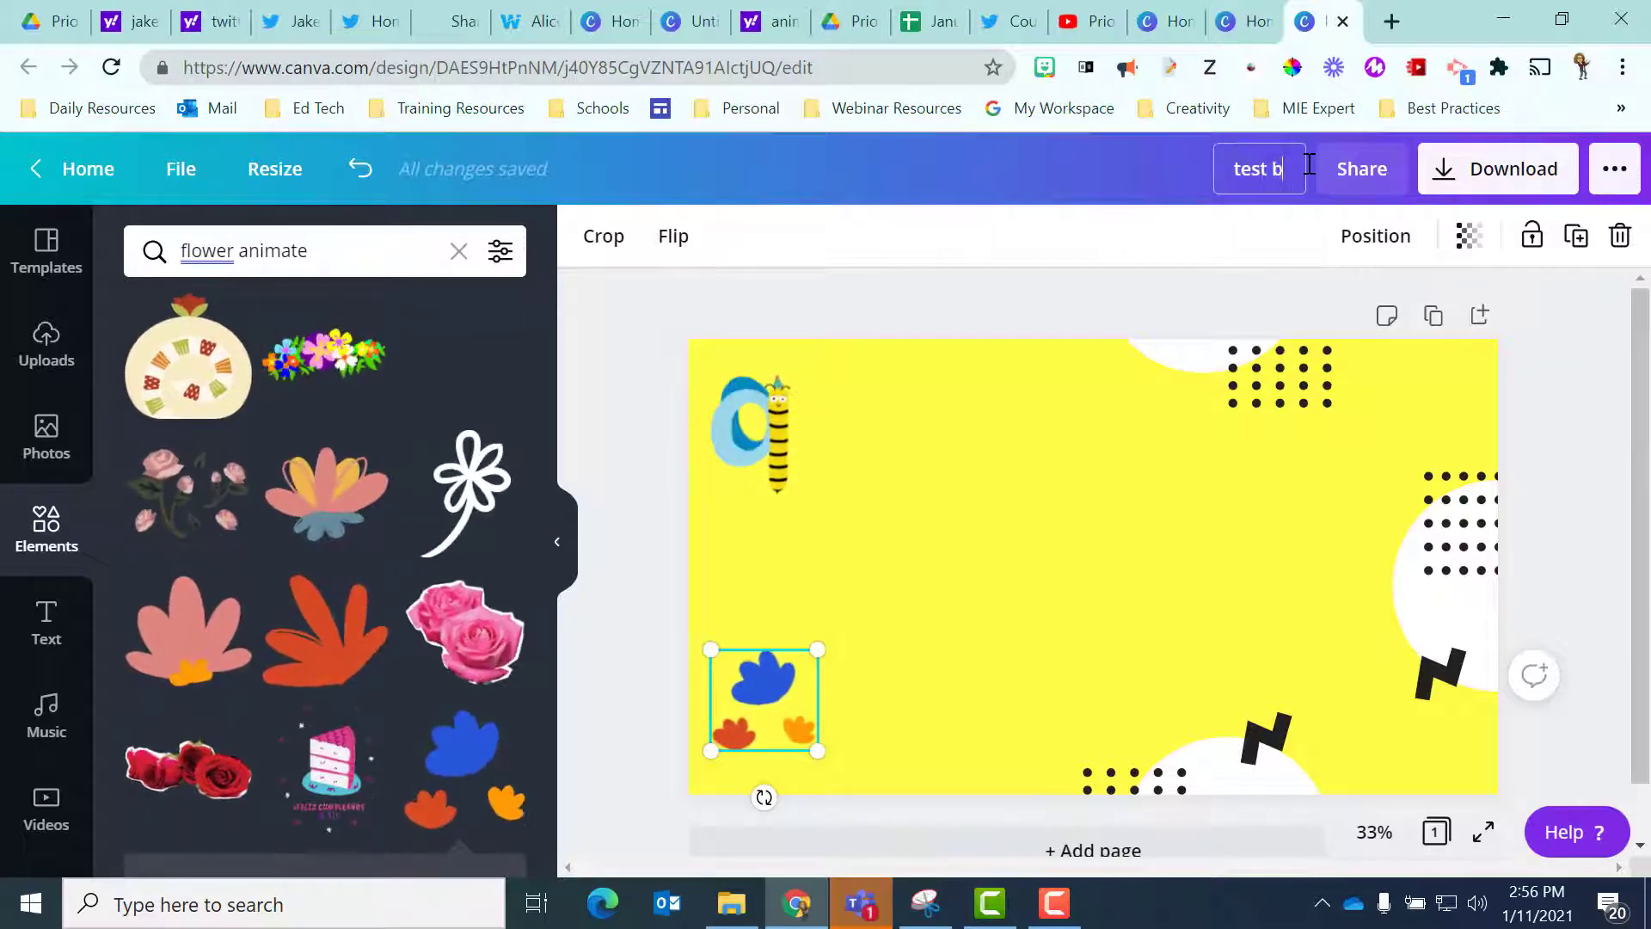
pyautogui.write('ackground')
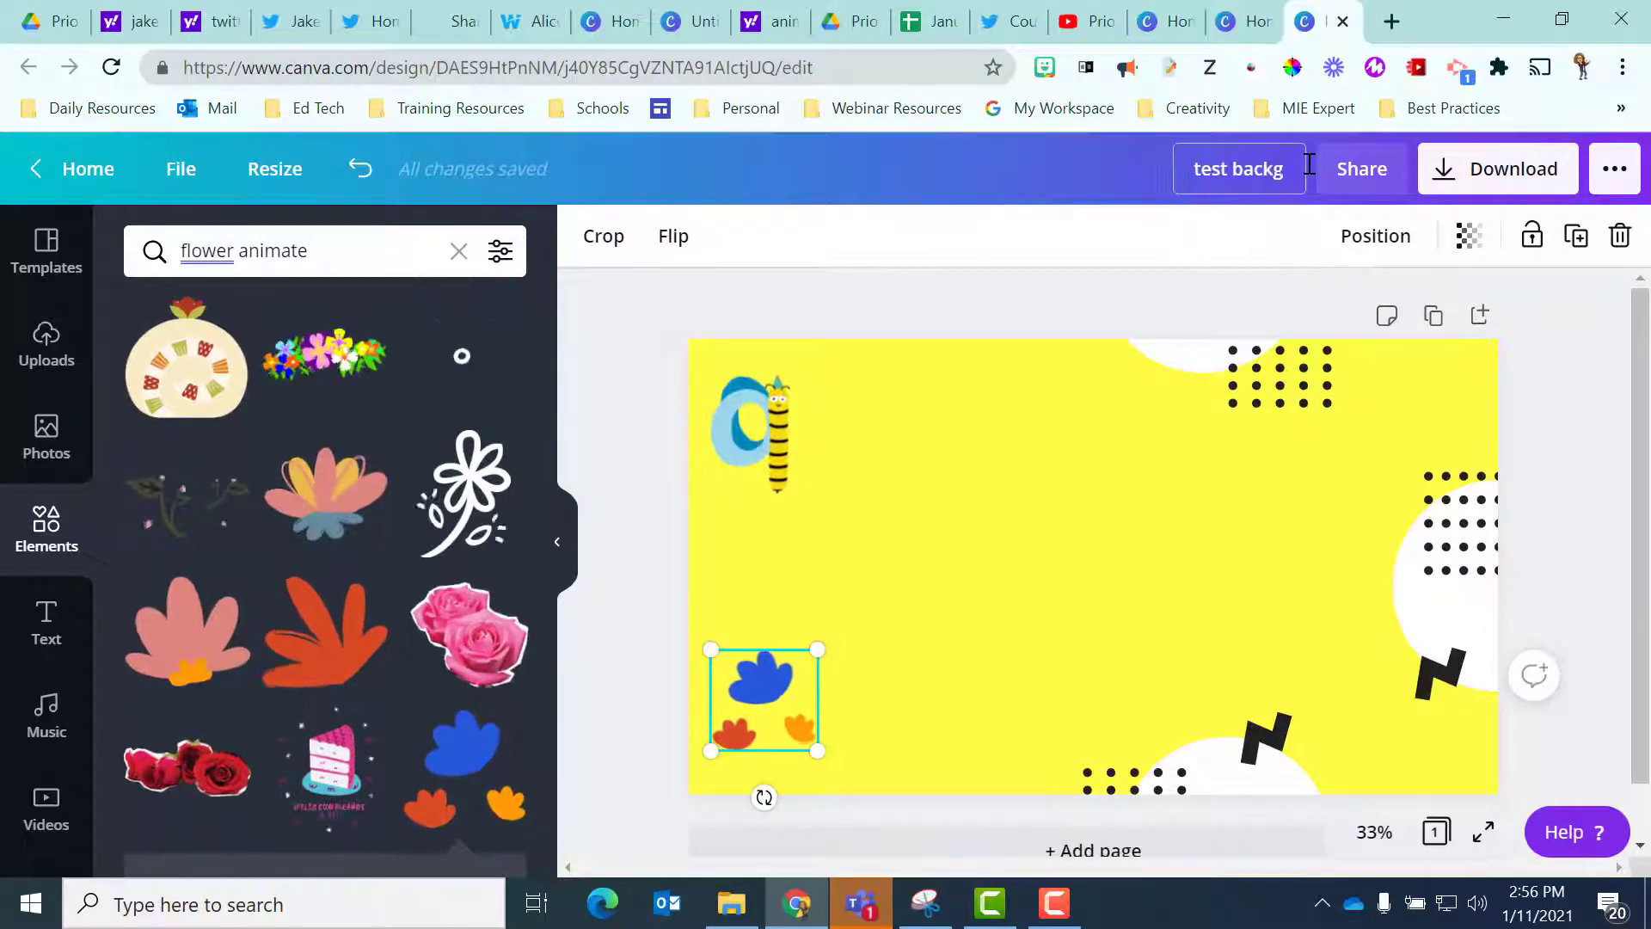
pyautogui.press('Return')
# Step: Download the design as a GIF and dismiss the saved-design dialog
pyautogui.click(1483, 172)
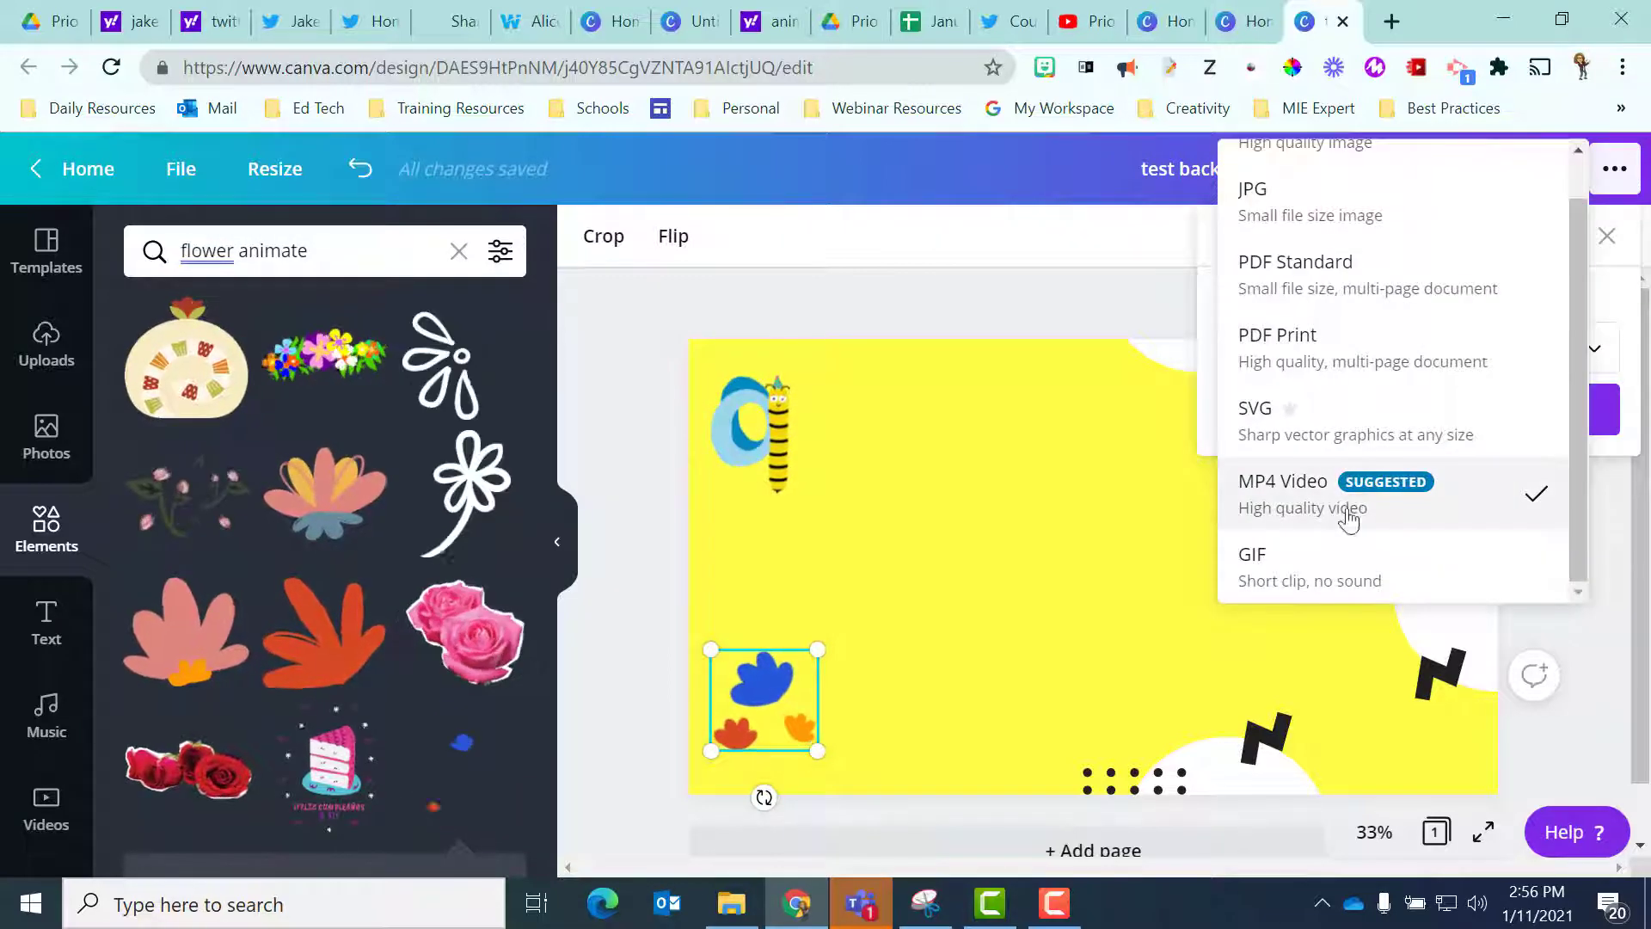
pyautogui.click(1297, 578)
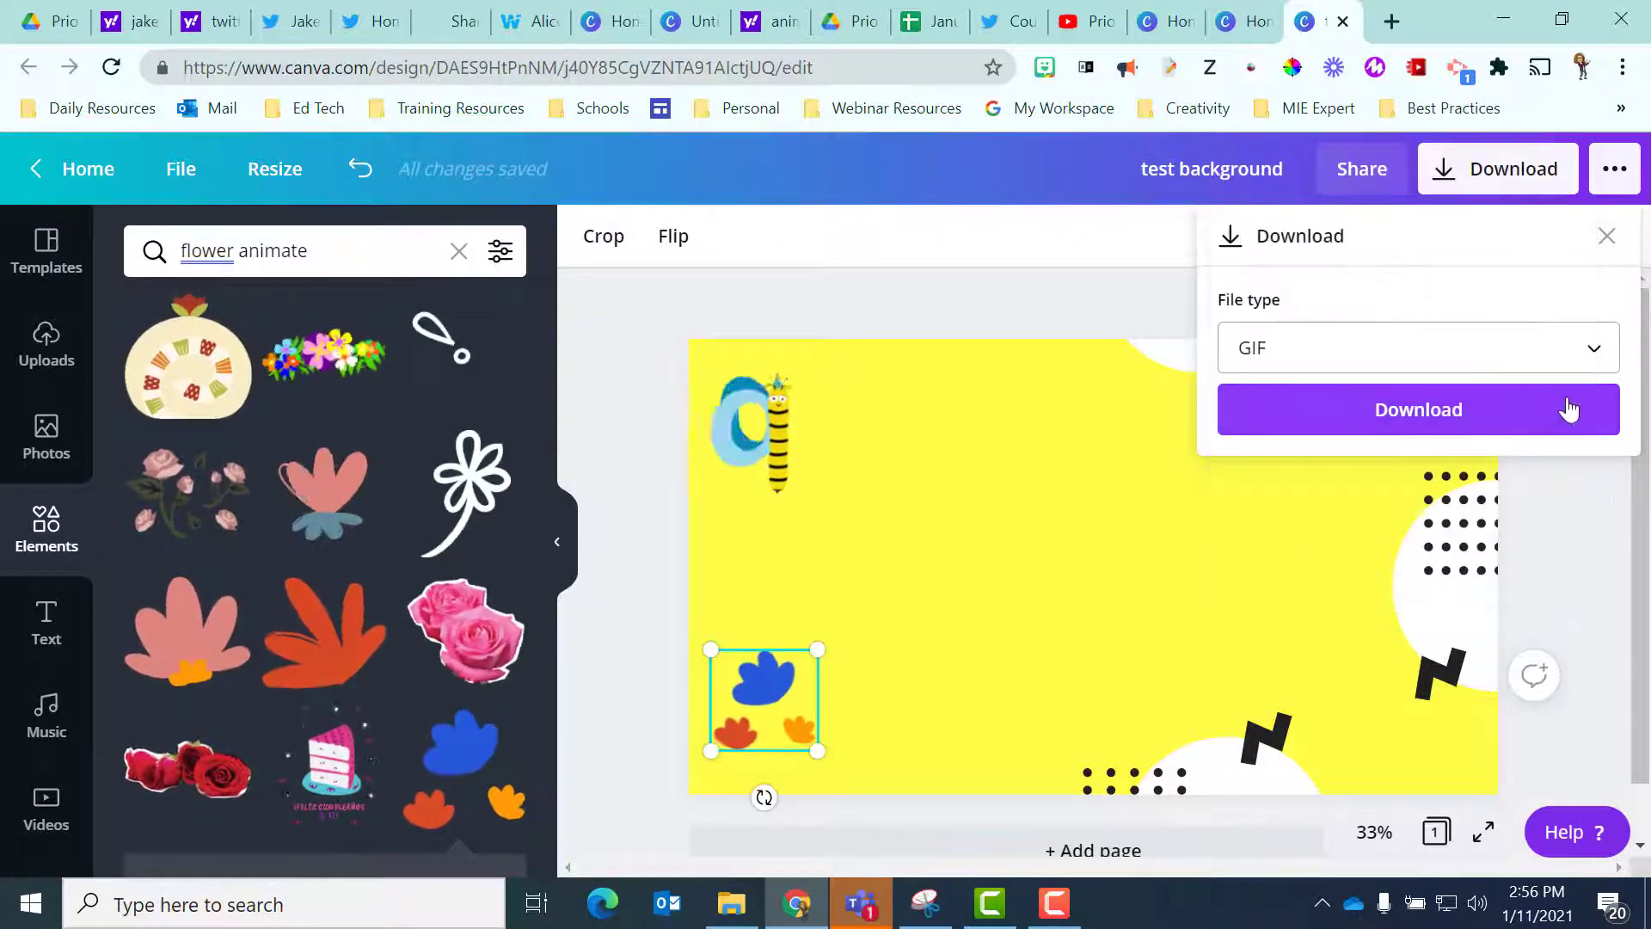
pyautogui.click(1474, 409)
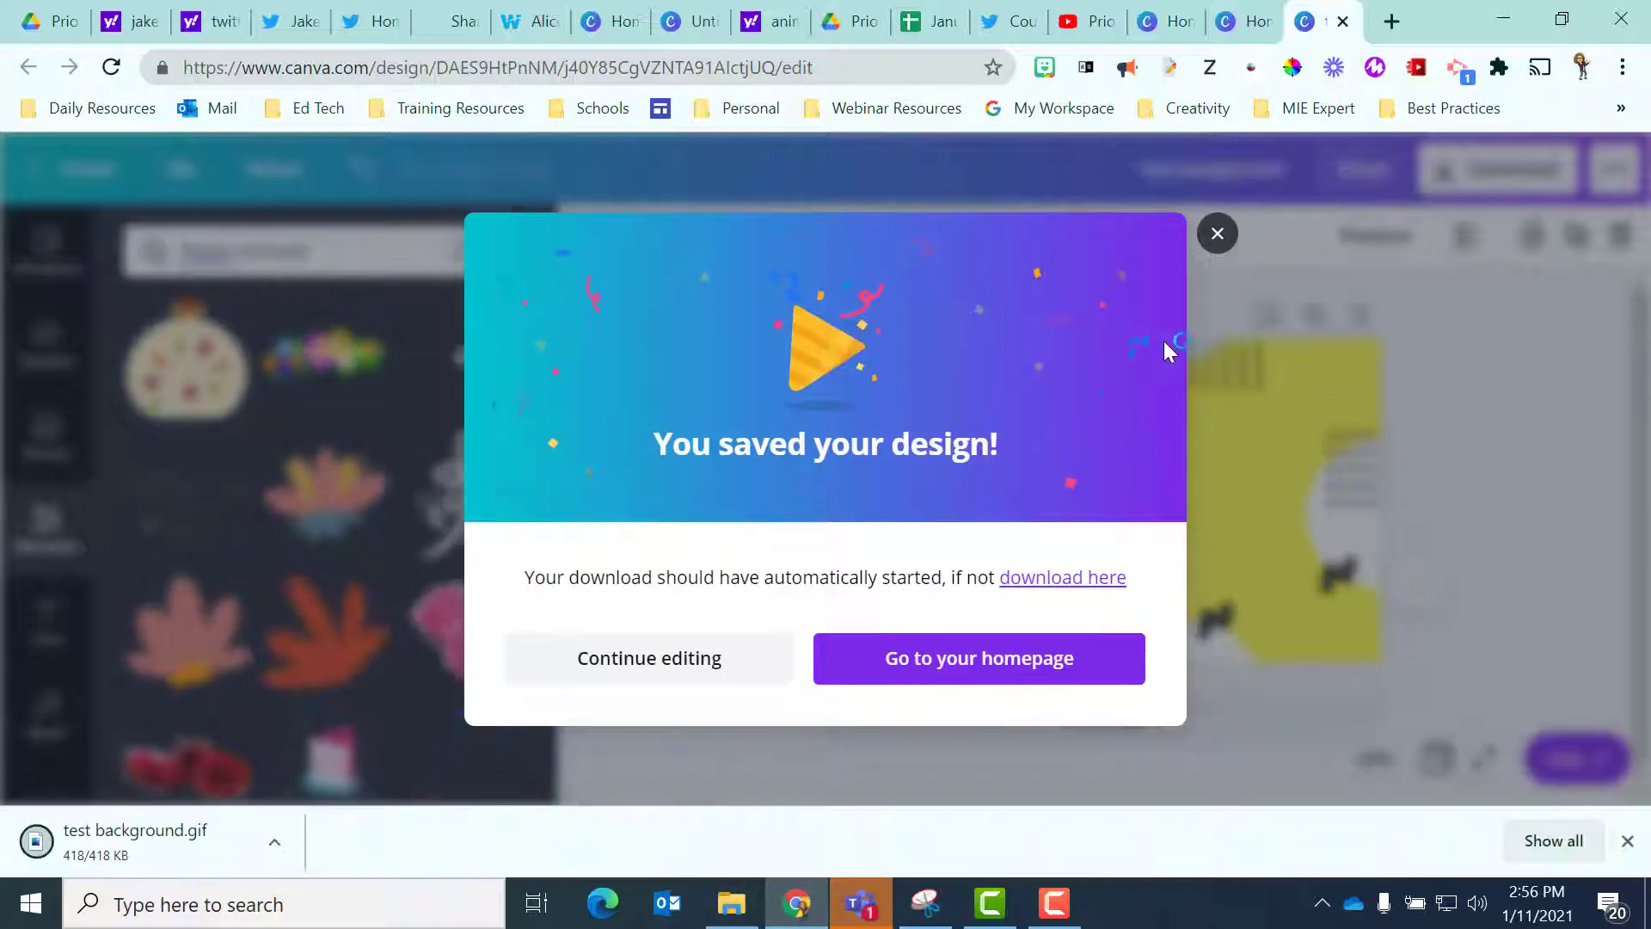
pyautogui.click(1217, 235)
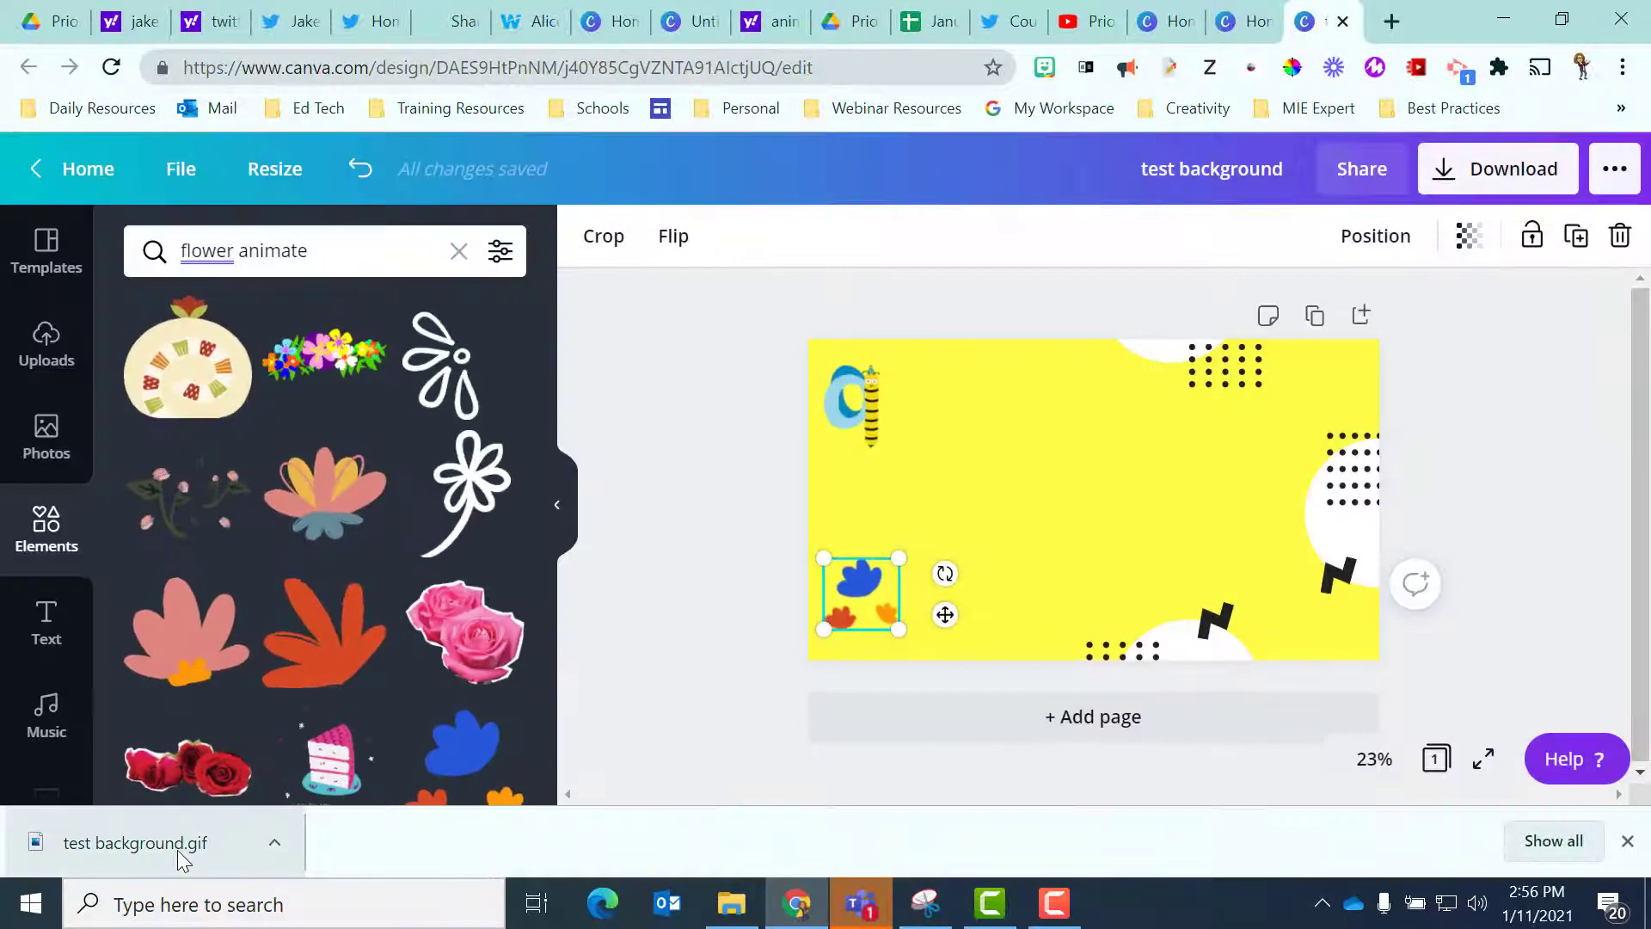
# Step: Open Google Jamboard in a new browser tab and create a new jam
pyautogui.click(1392, 22)
pyautogui.write('jam')
pyautogui.press('Return')
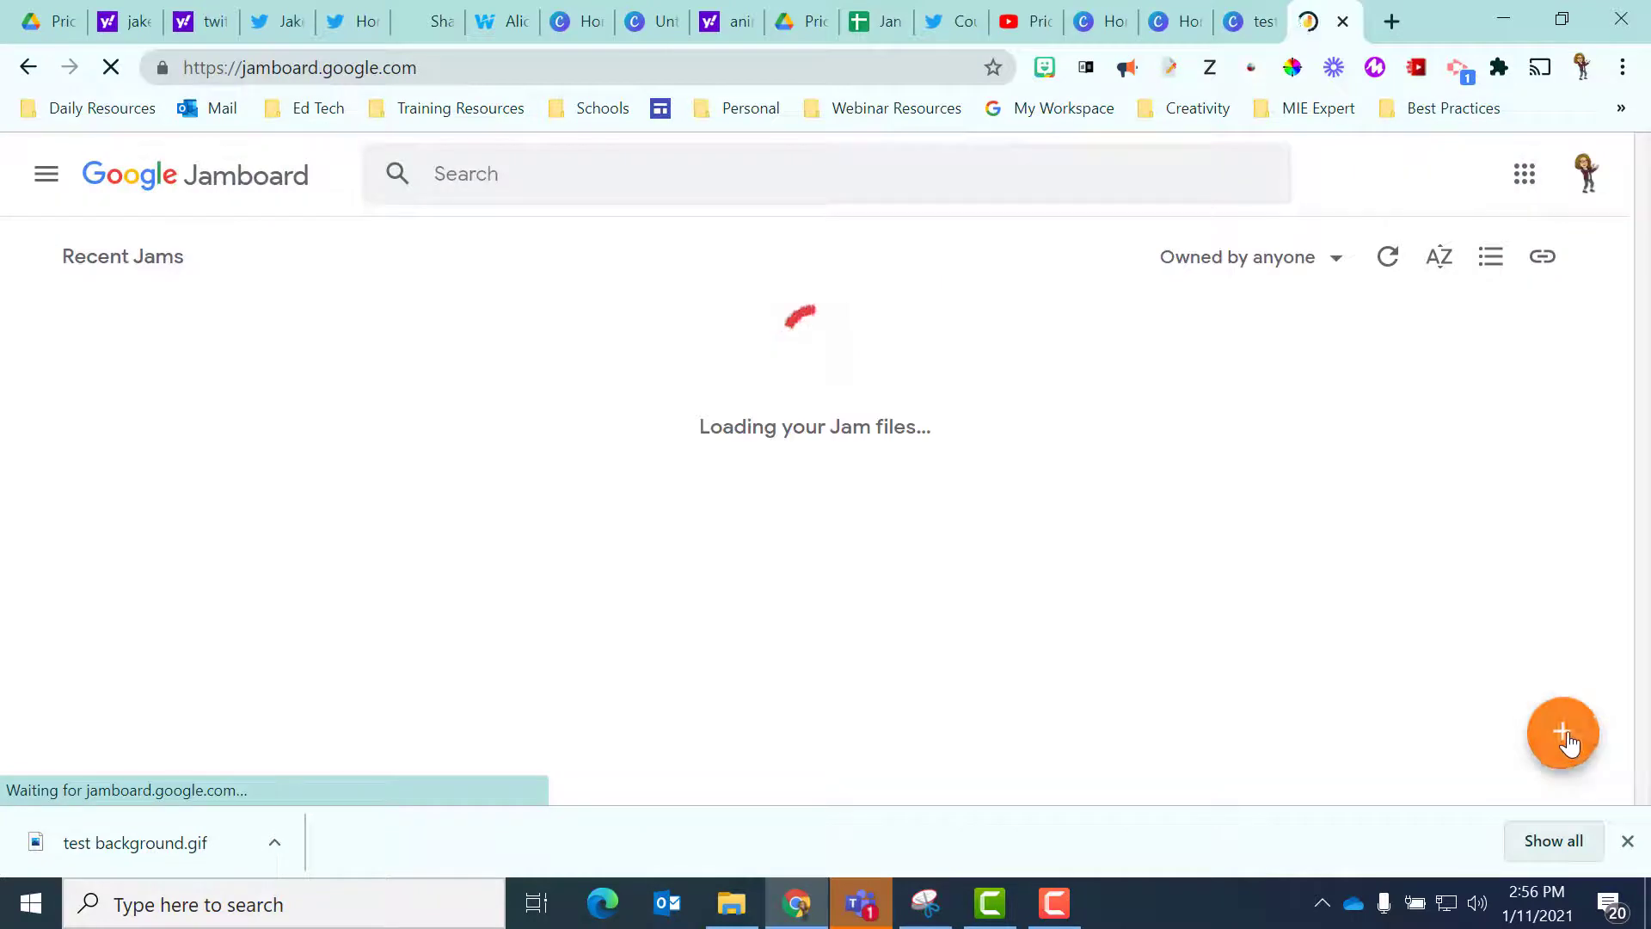
pyautogui.click(1569, 750)
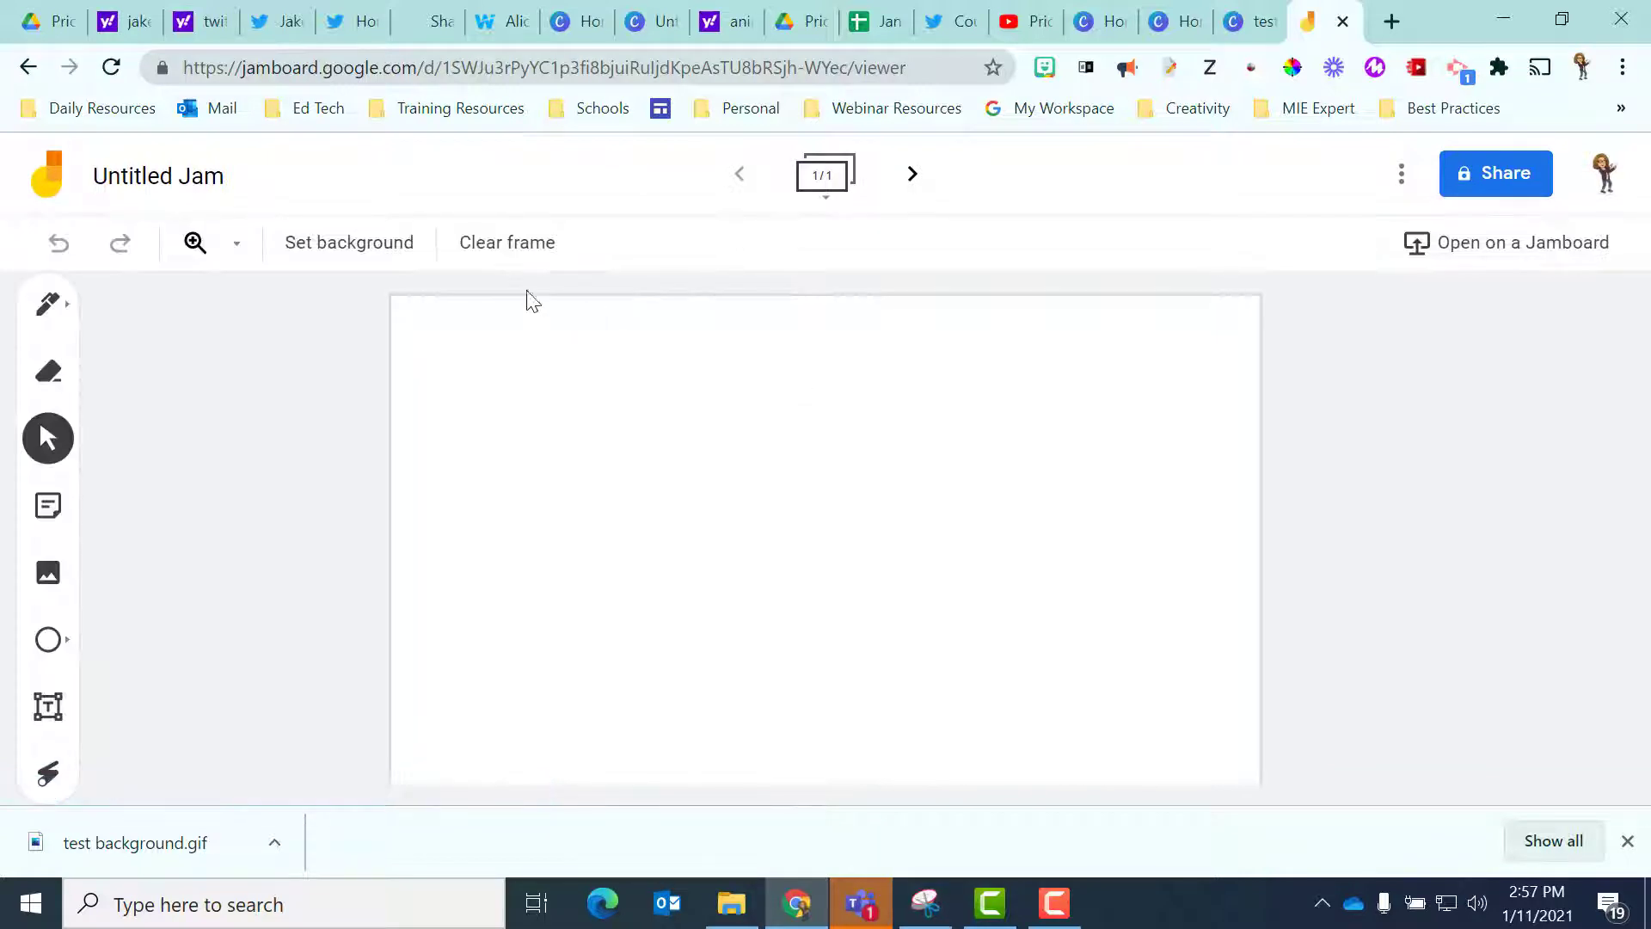
# Step: Upload the test background file from the Downloads folder as the jam's custom frame background
pyautogui.click(341, 252)
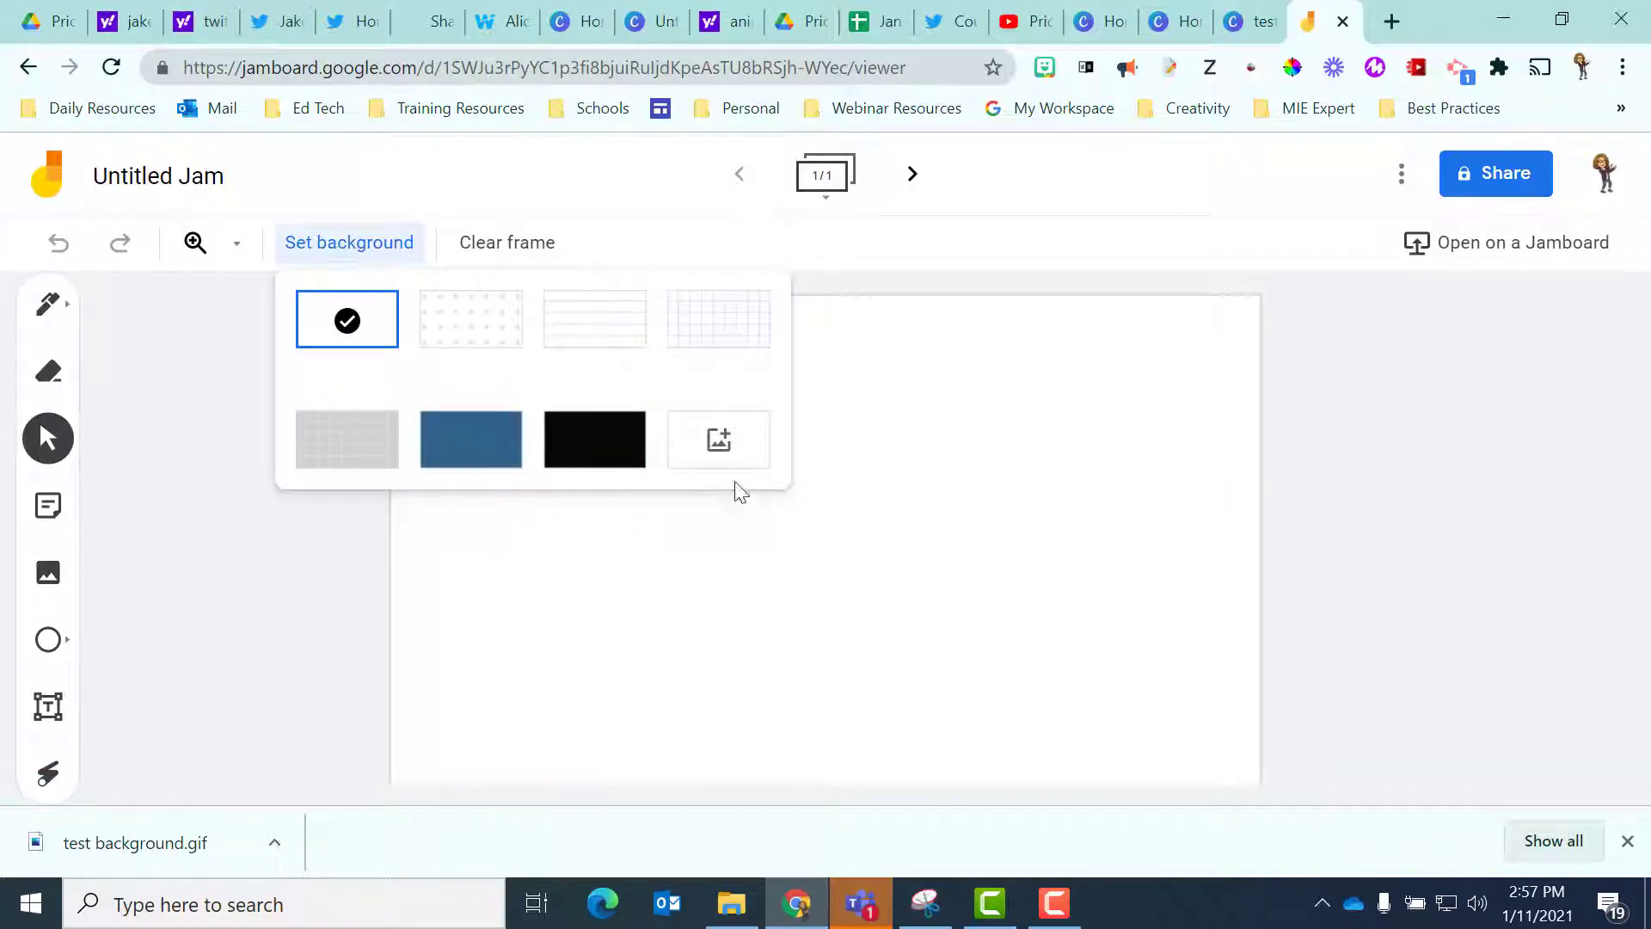
pyautogui.click(723, 443)
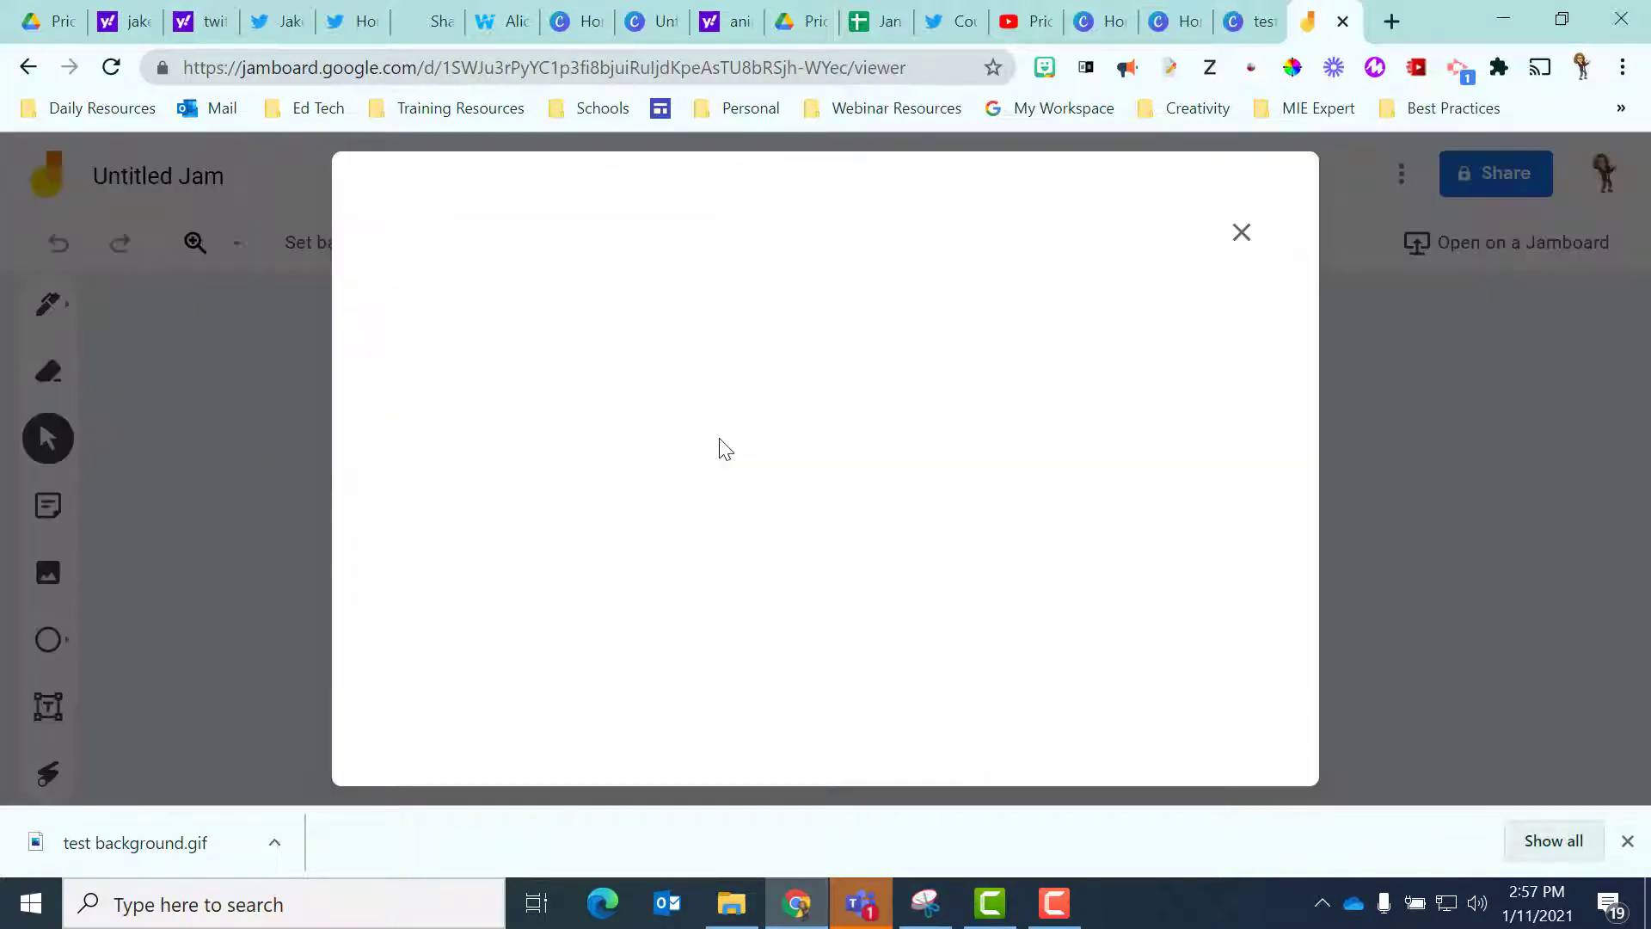
pyautogui.click(824, 623)
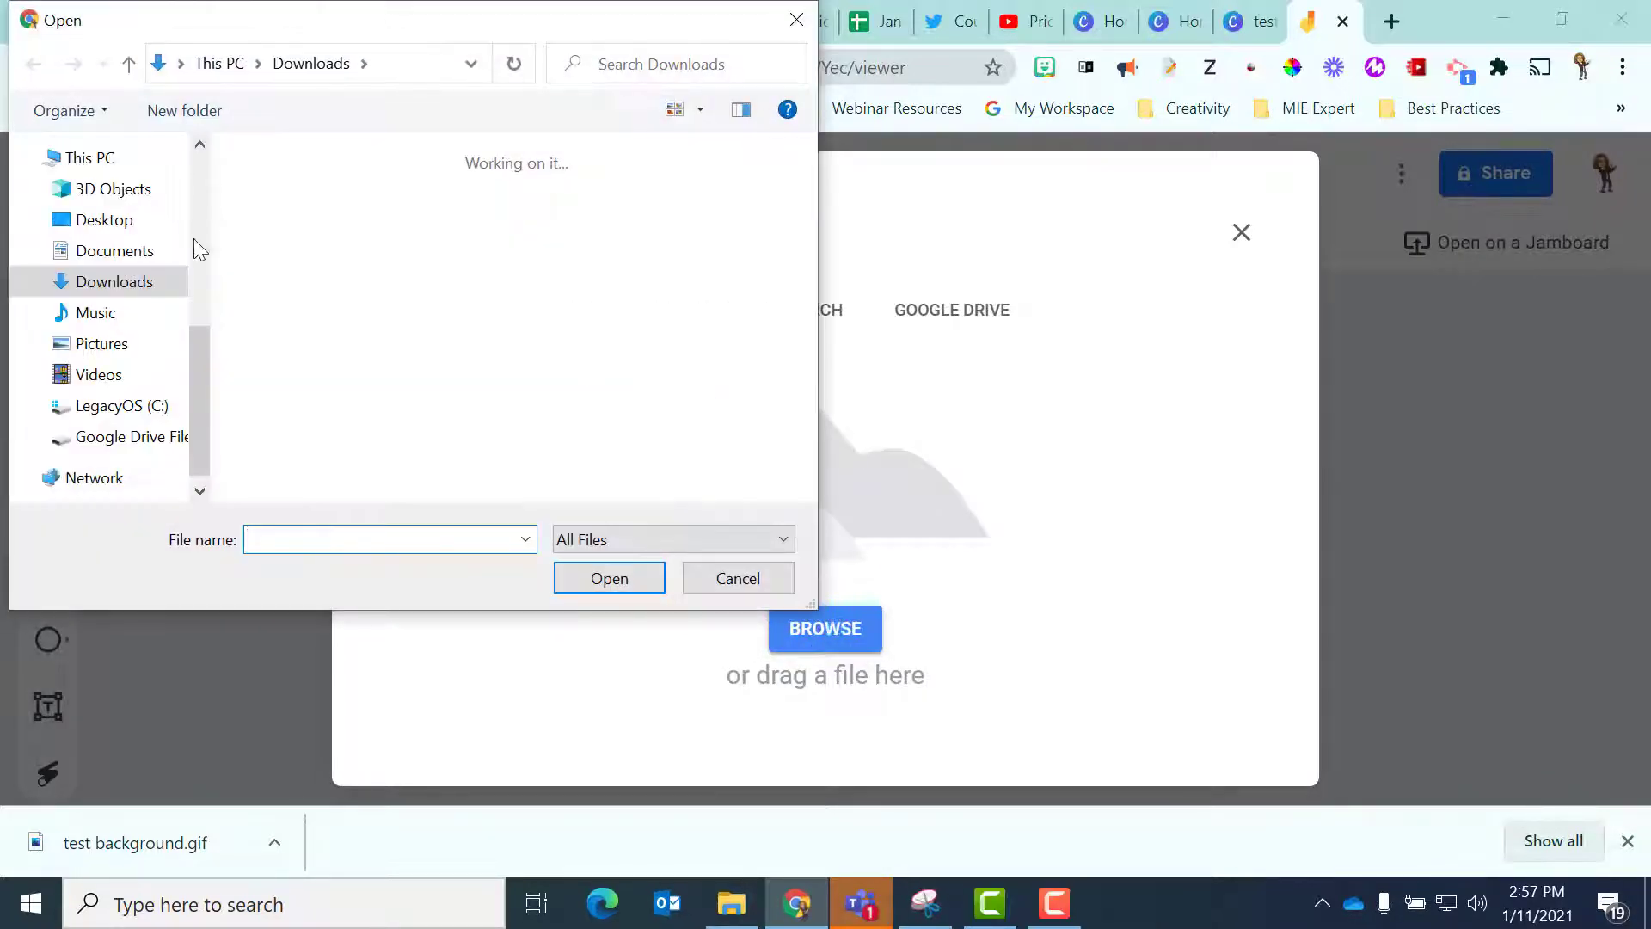
pyautogui.click(276, 225)
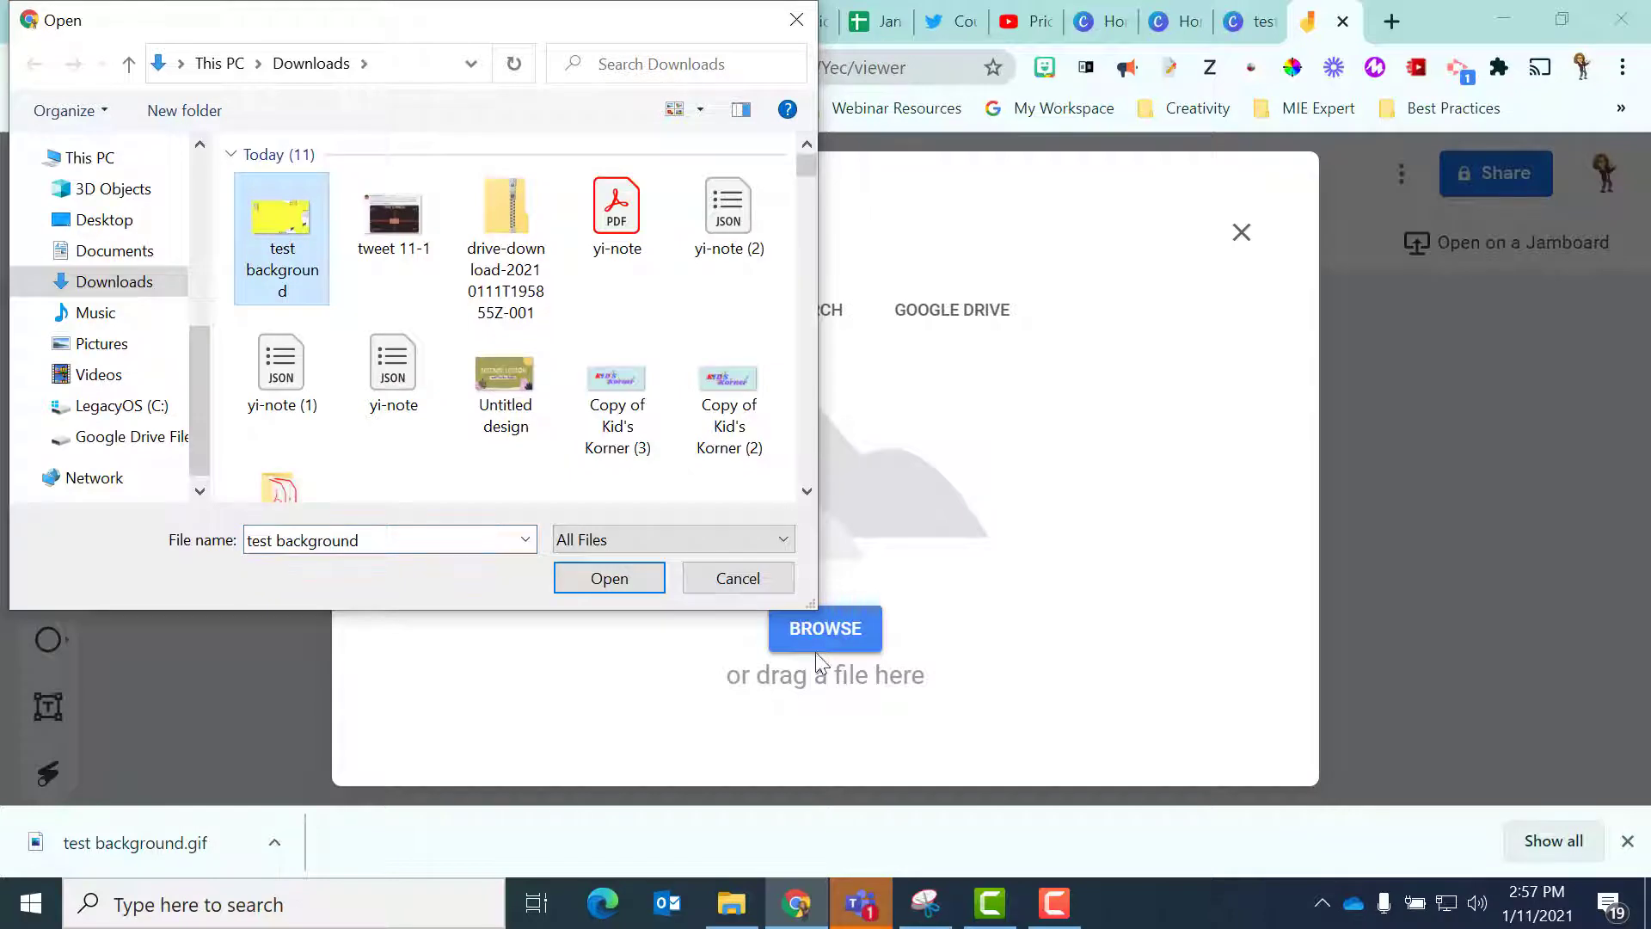
pyautogui.click(632, 578)
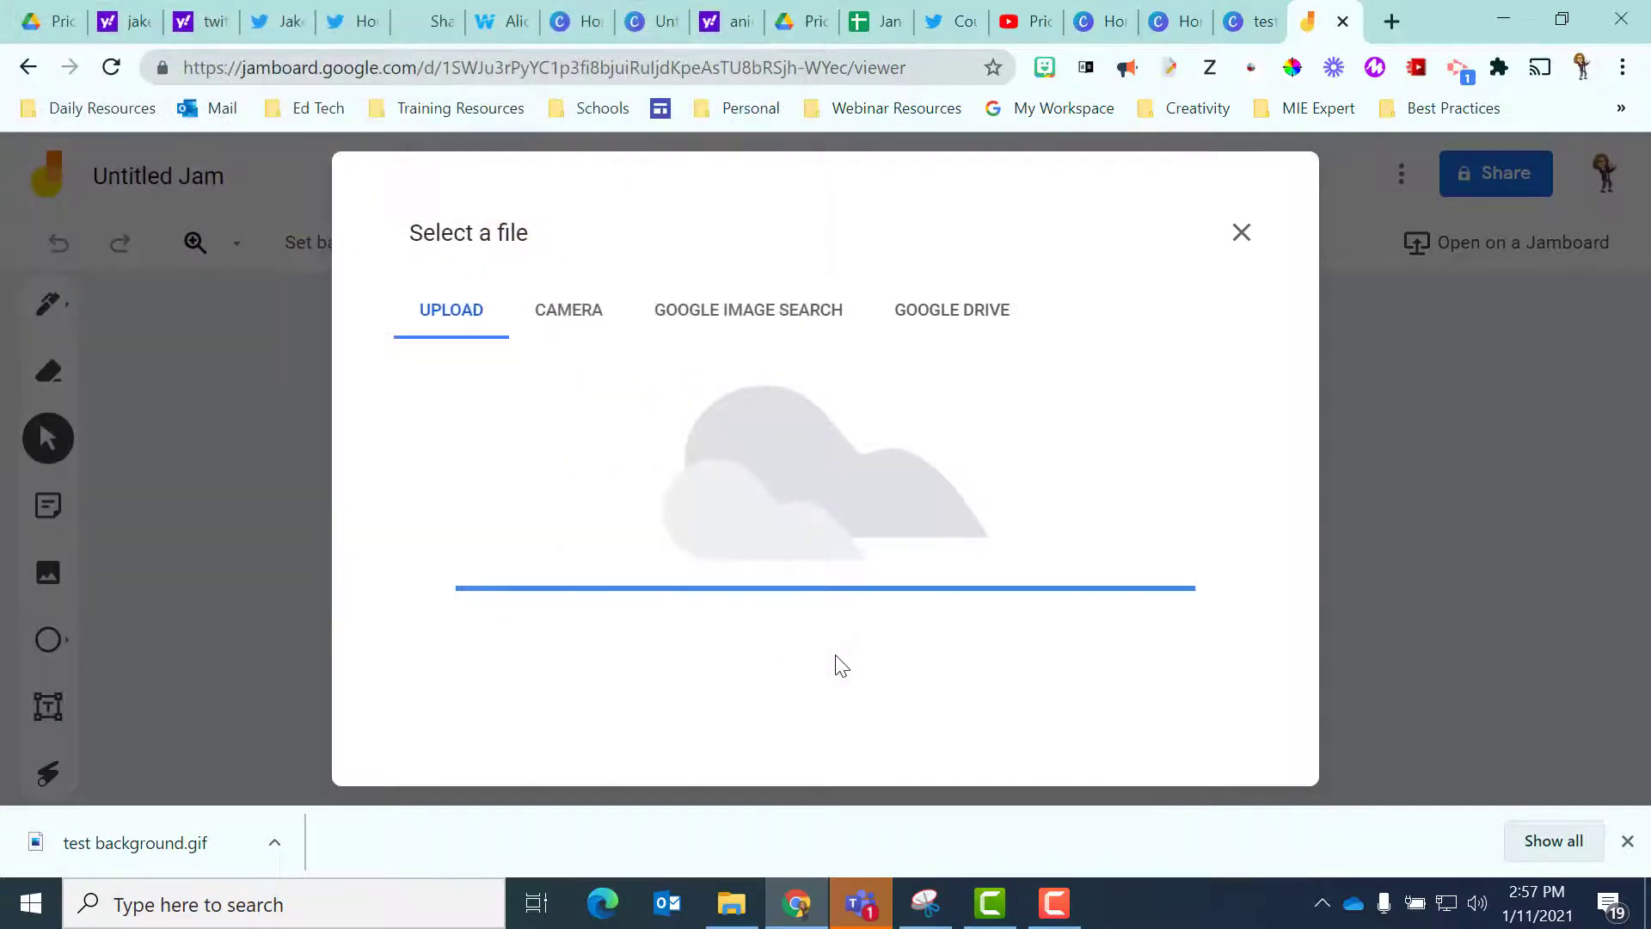